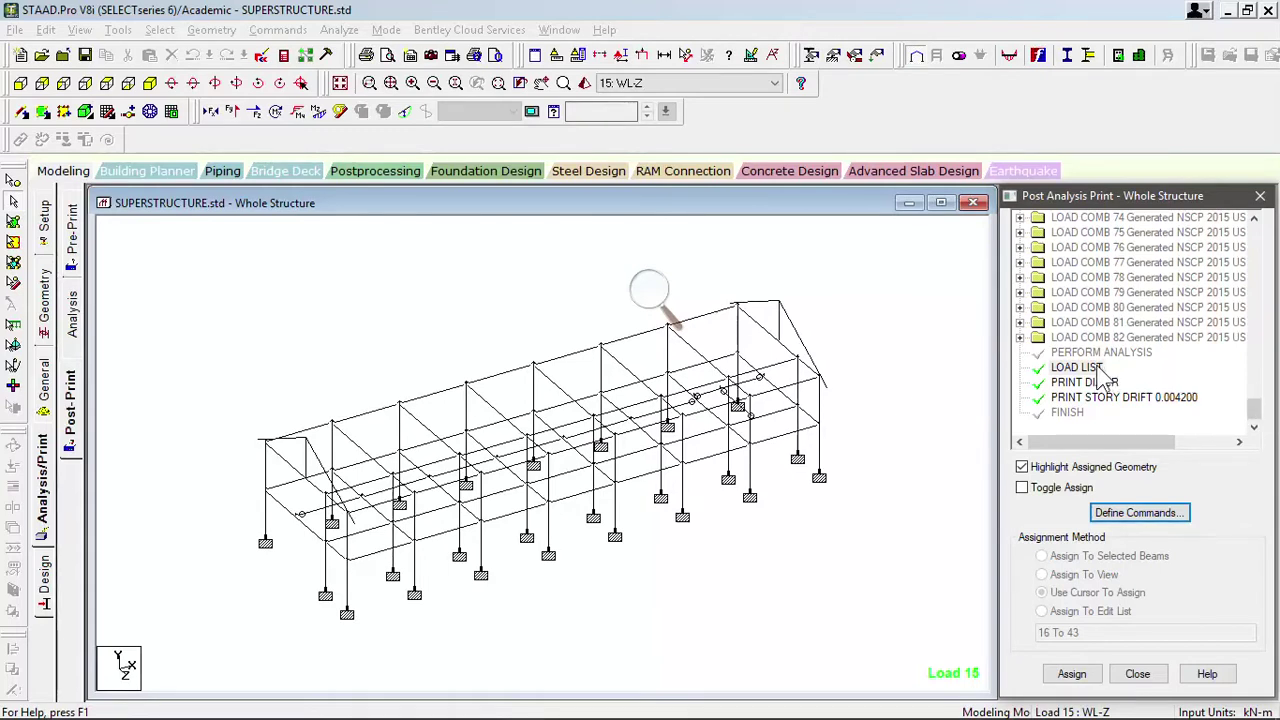
# Add a post-analysis print load list containing the generated NSCP 2015 load combinations 44 to 82
pyautogui.click(268, 364)
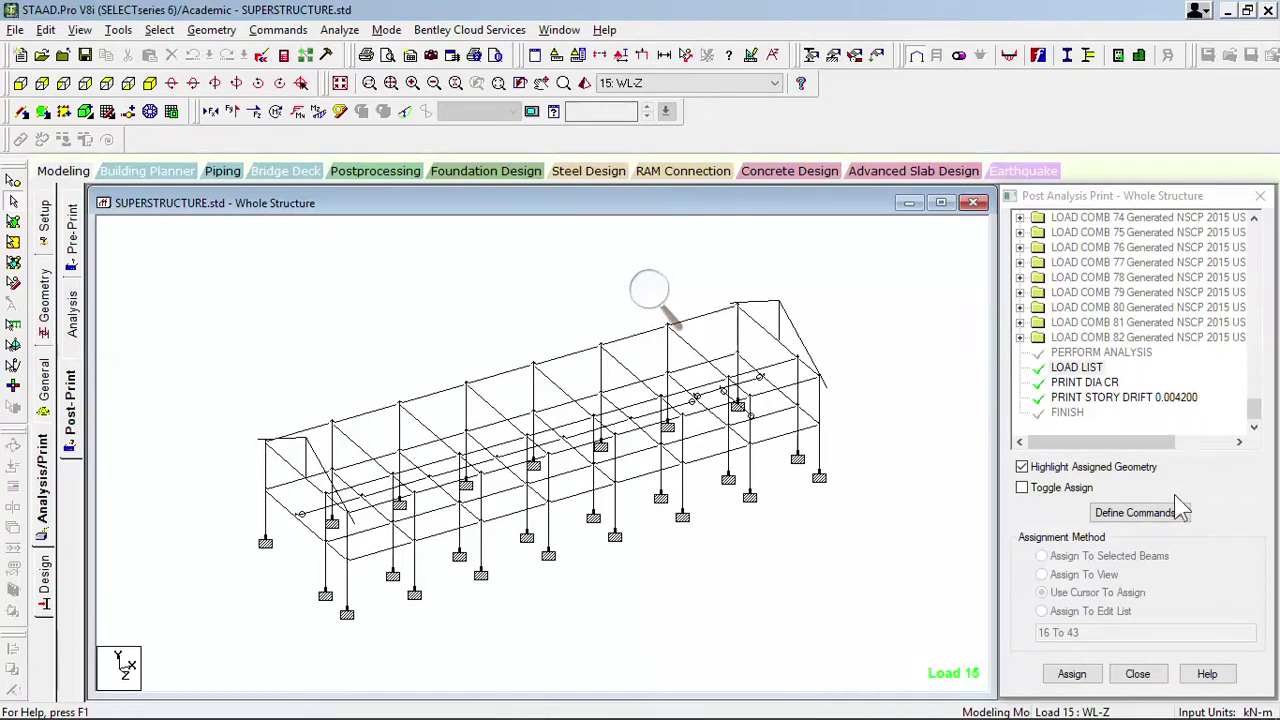
pyautogui.click(1136, 513)
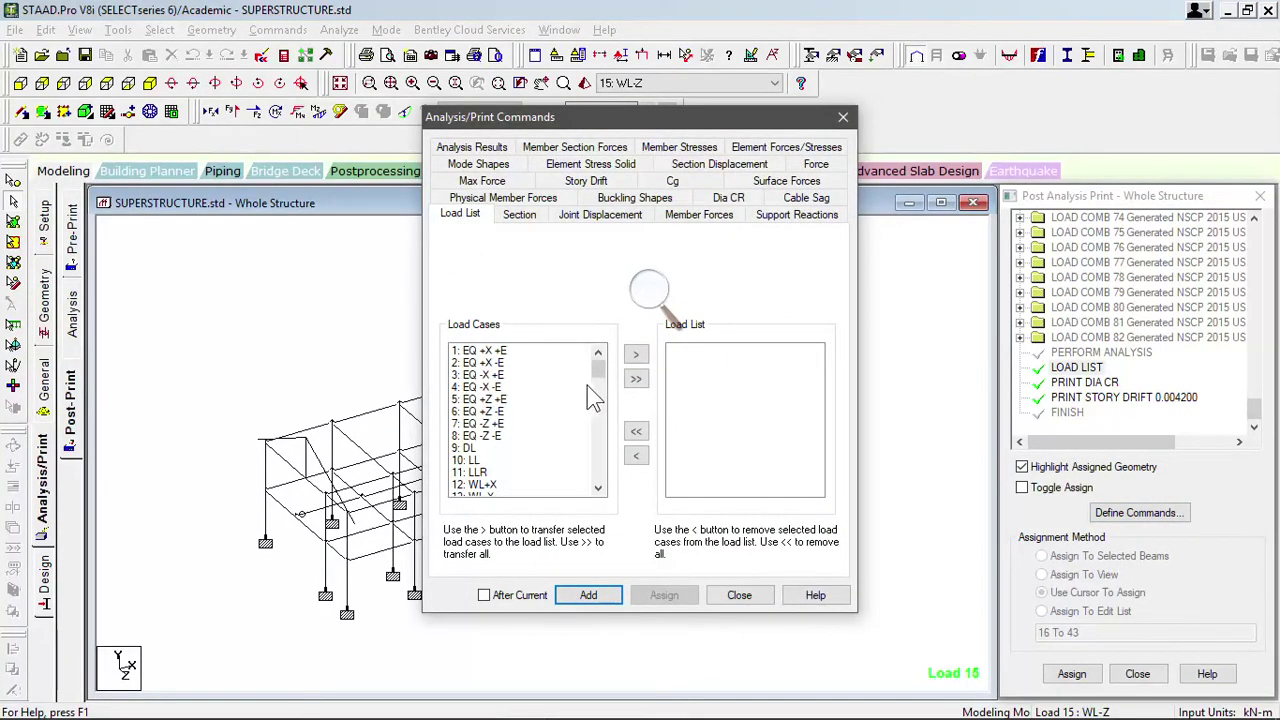
pyautogui.moveTo(599, 368); pyautogui.dragTo(558, 515)
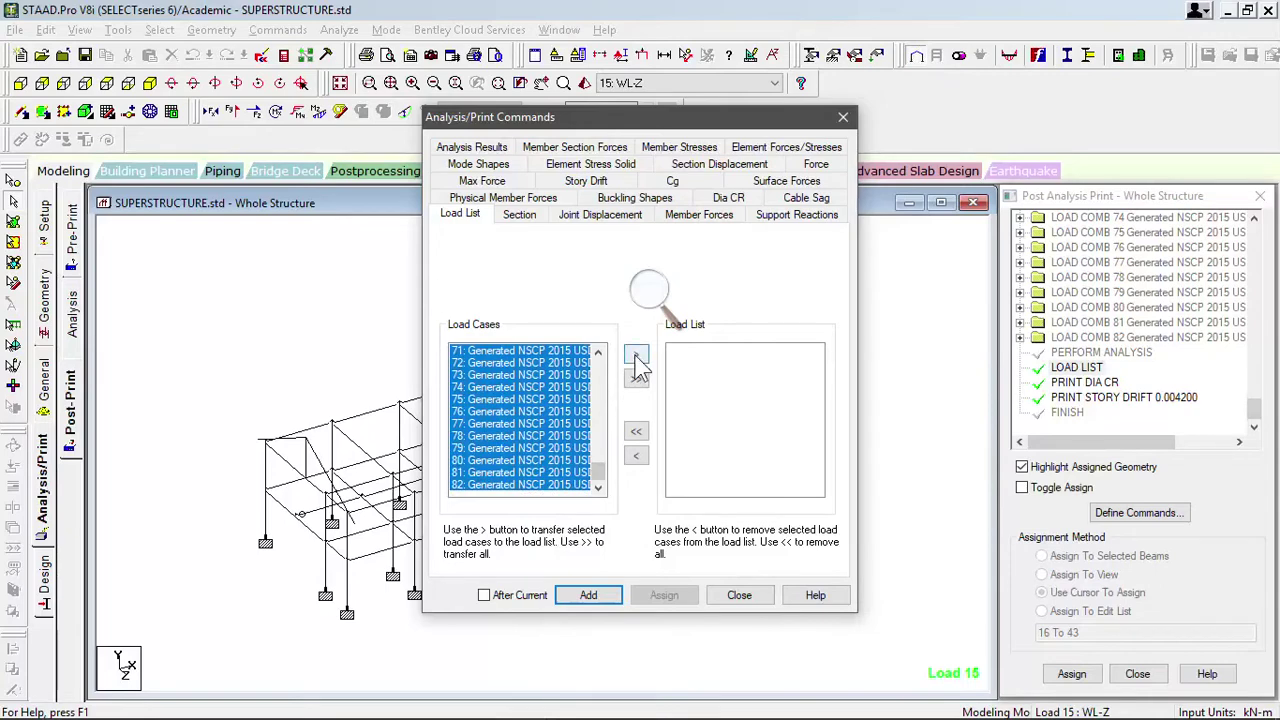
pyautogui.click(636, 354)
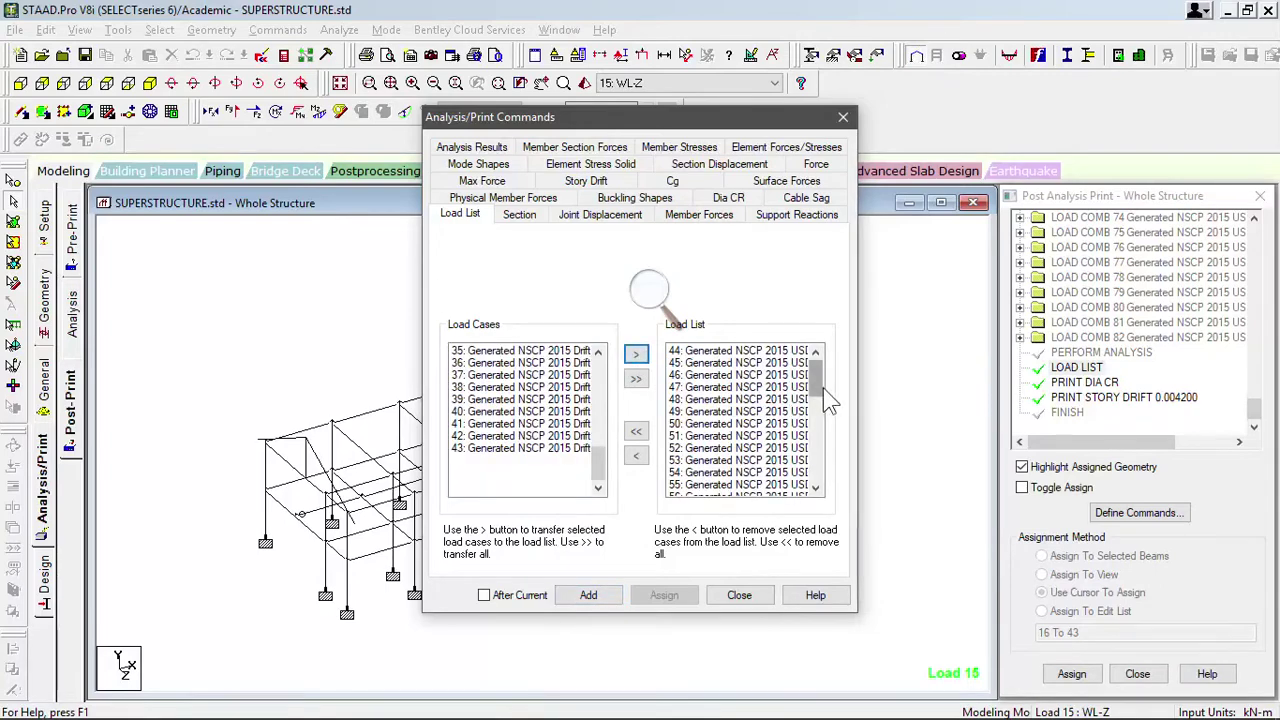
pyautogui.moveTo(820, 386)
pyautogui.mouseDown()
pyautogui.moveTo(820, 470)
pyautogui.moveTo(824, 372)
pyautogui.mouseUp()
pyautogui.click(590, 595)
pyautogui.moveTo(818, 390)
pyautogui.mouseDown()
pyautogui.moveTo(822, 484)
pyautogui.moveTo(818, 372)
pyautogui.mouseUp()
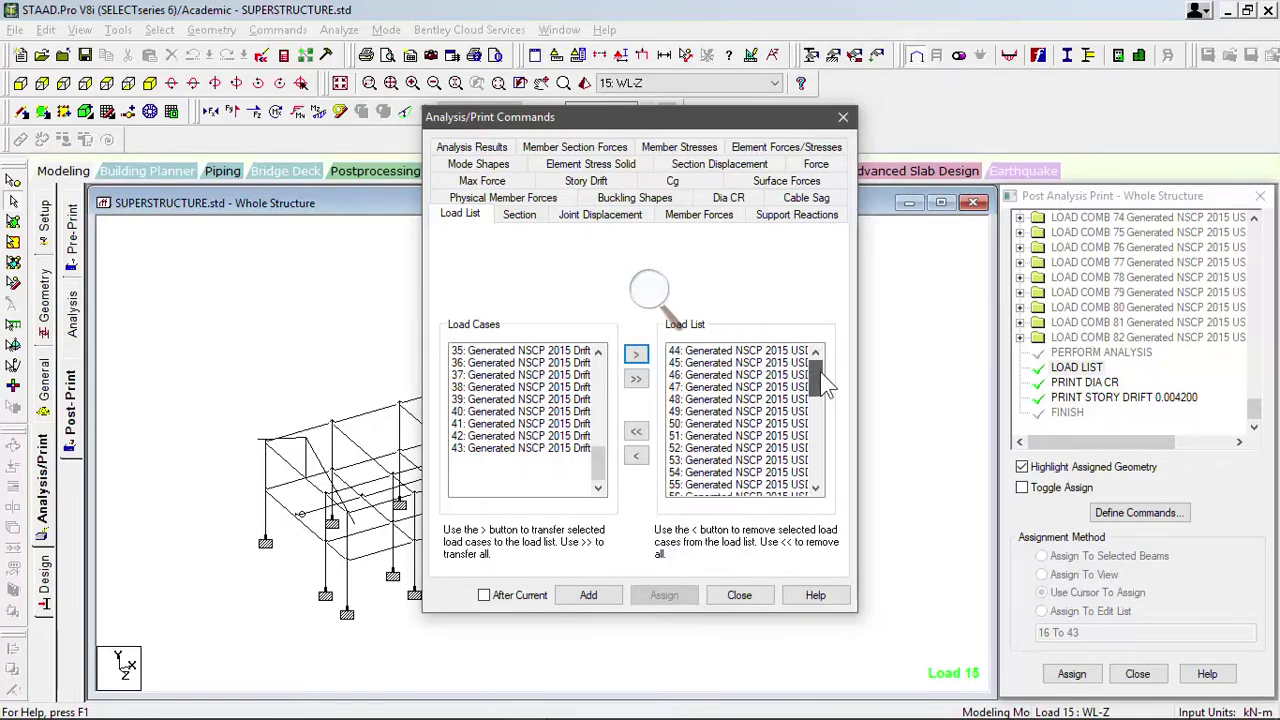
pyautogui.click(598, 600)
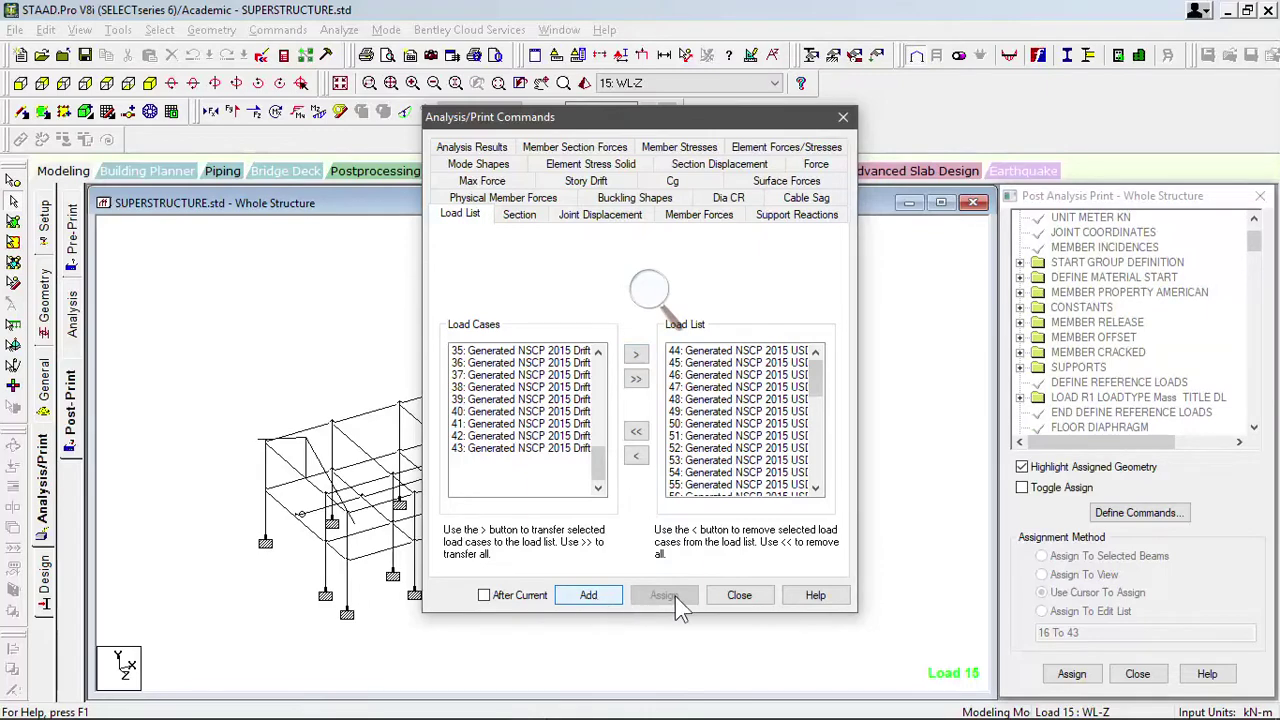
pyautogui.click(739, 595)
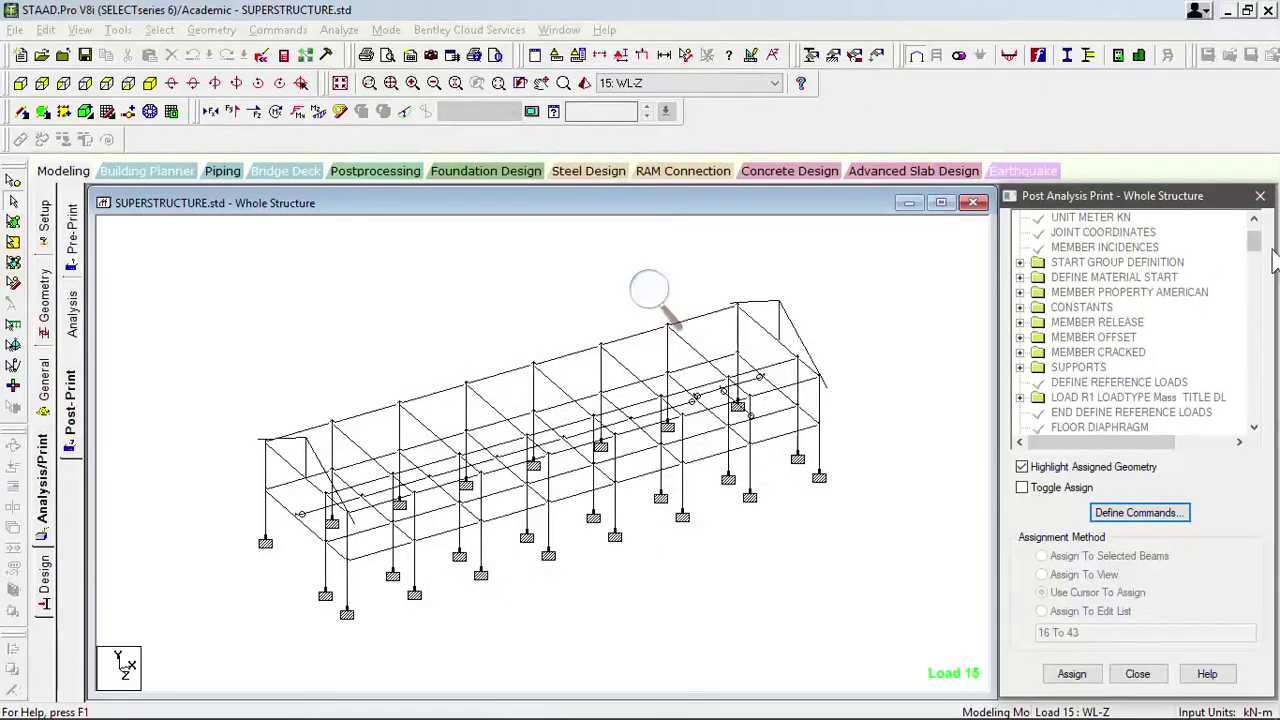
pyautogui.moveTo(1255, 245); pyautogui.dragTo(1266, 425)
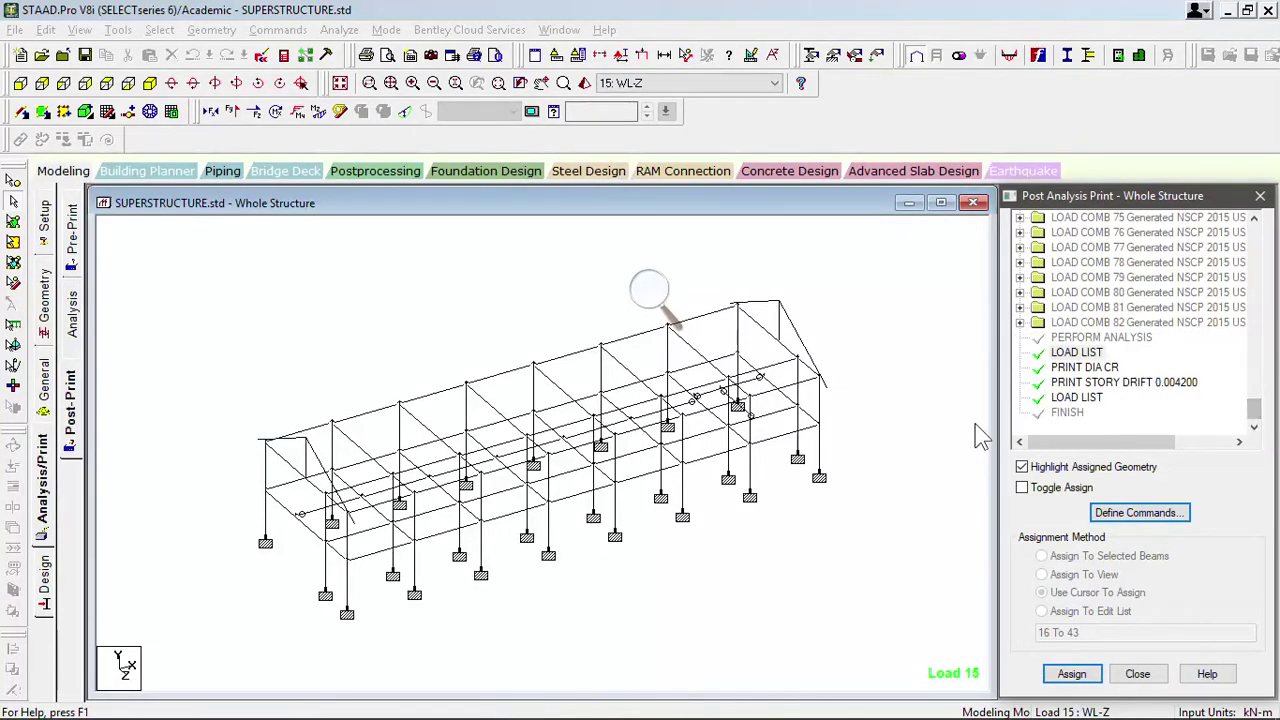
pyautogui.click(898, 549)
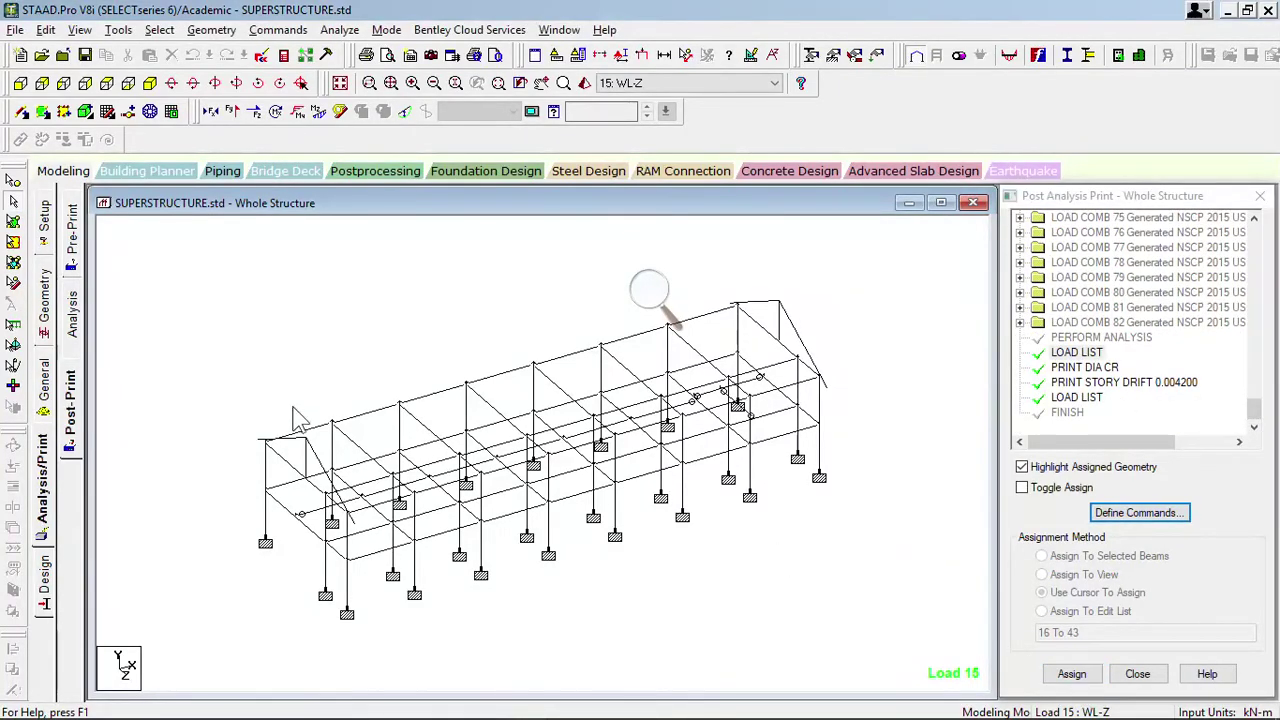
# Open the concrete design settings for the whole structure and choose ACI 318 2011 as the current code
pyautogui.click(45, 580)
pyautogui.click(433, 312)
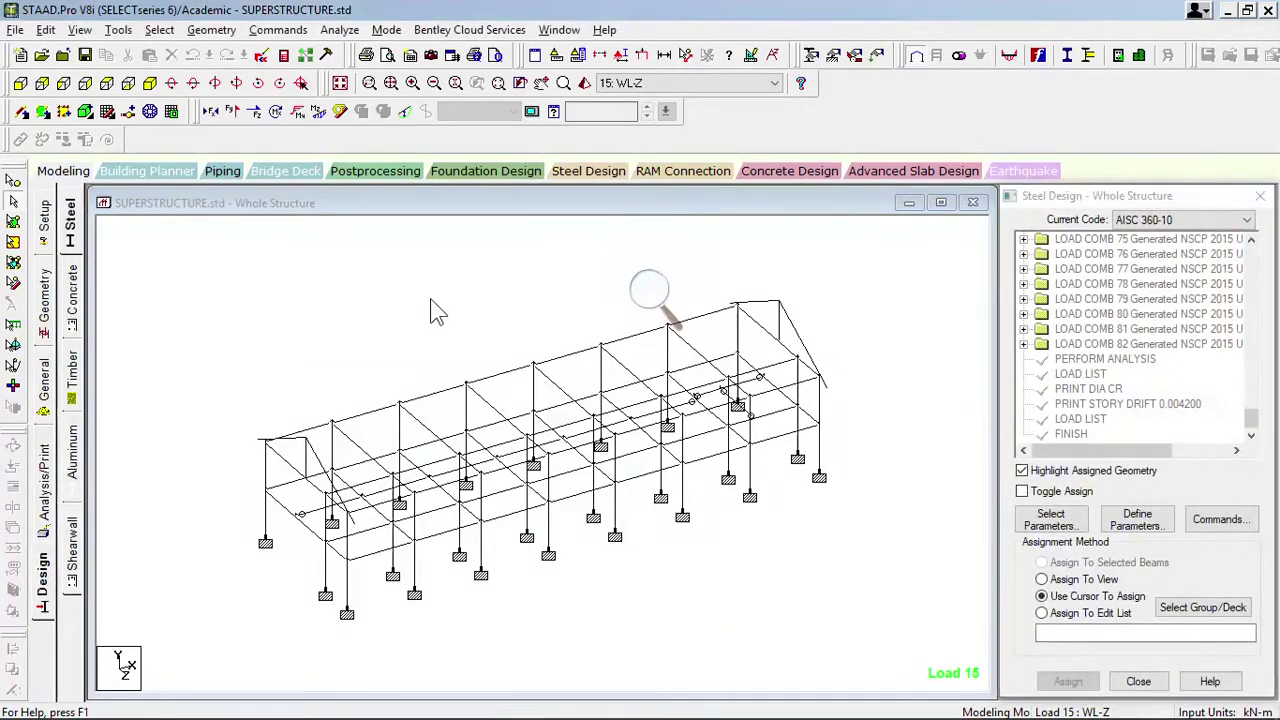
pyautogui.click(75, 290)
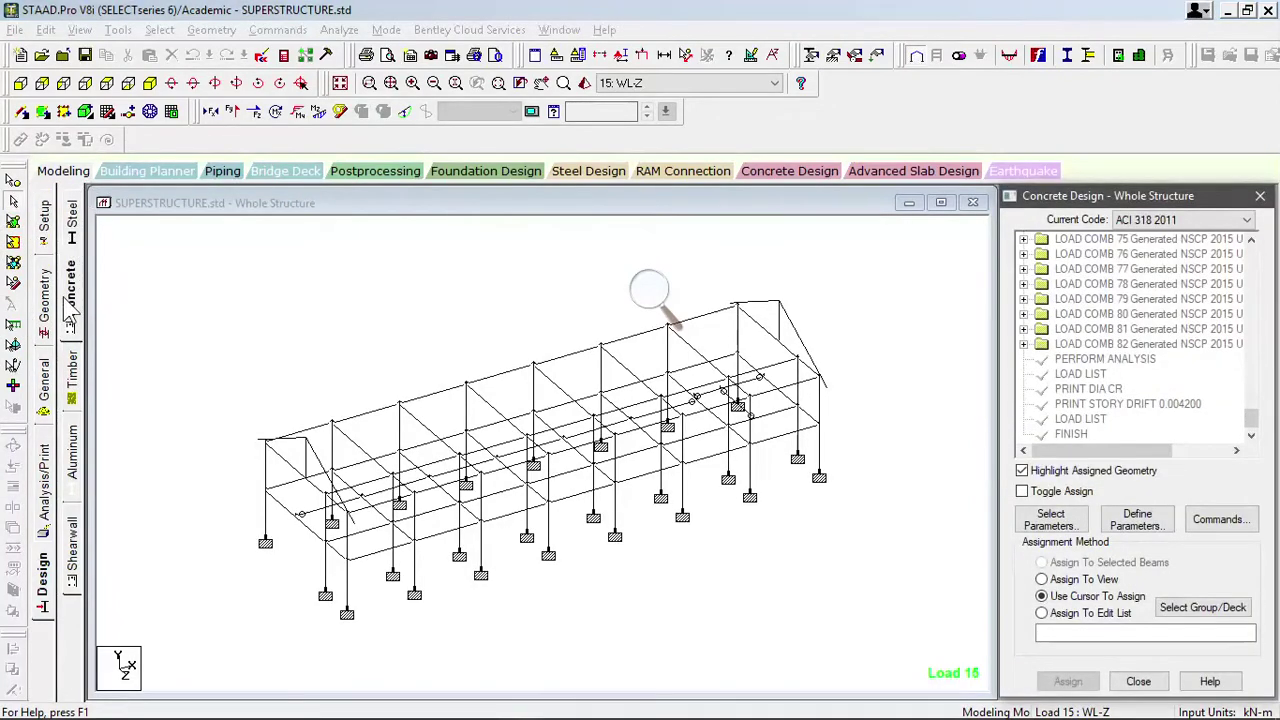
pyautogui.click(1238, 223)
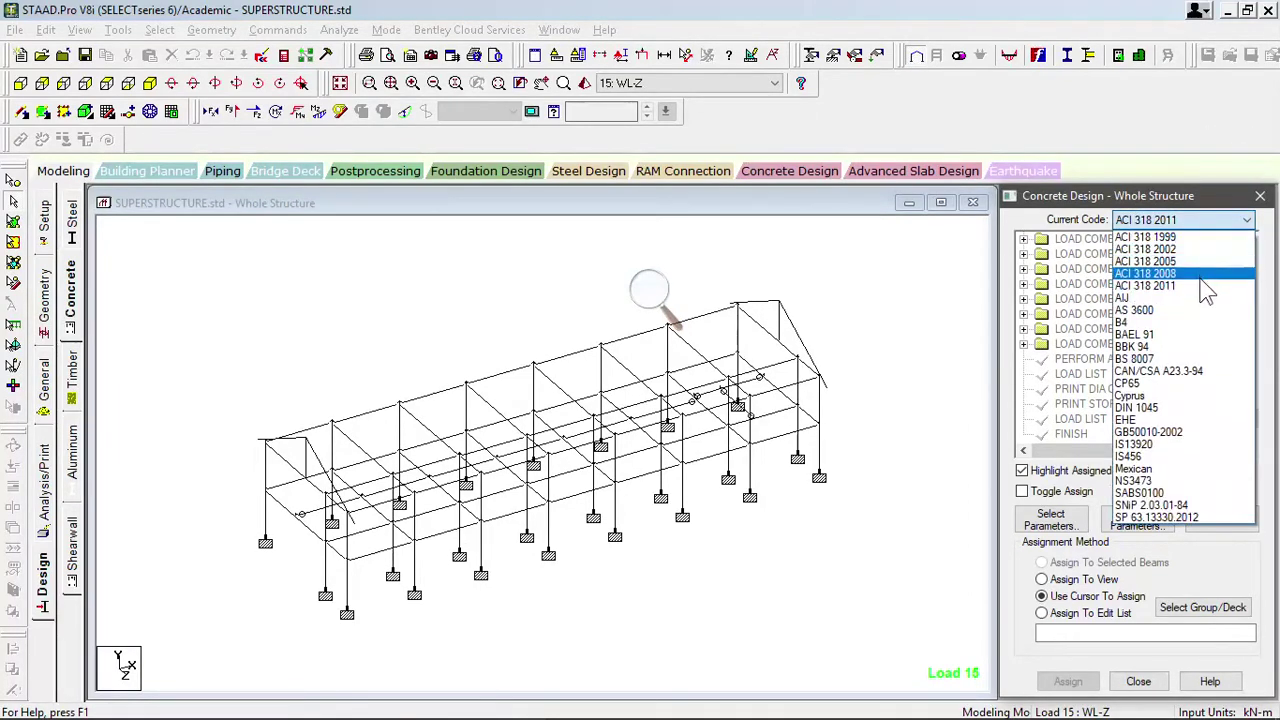
pyautogui.click(1203, 285)
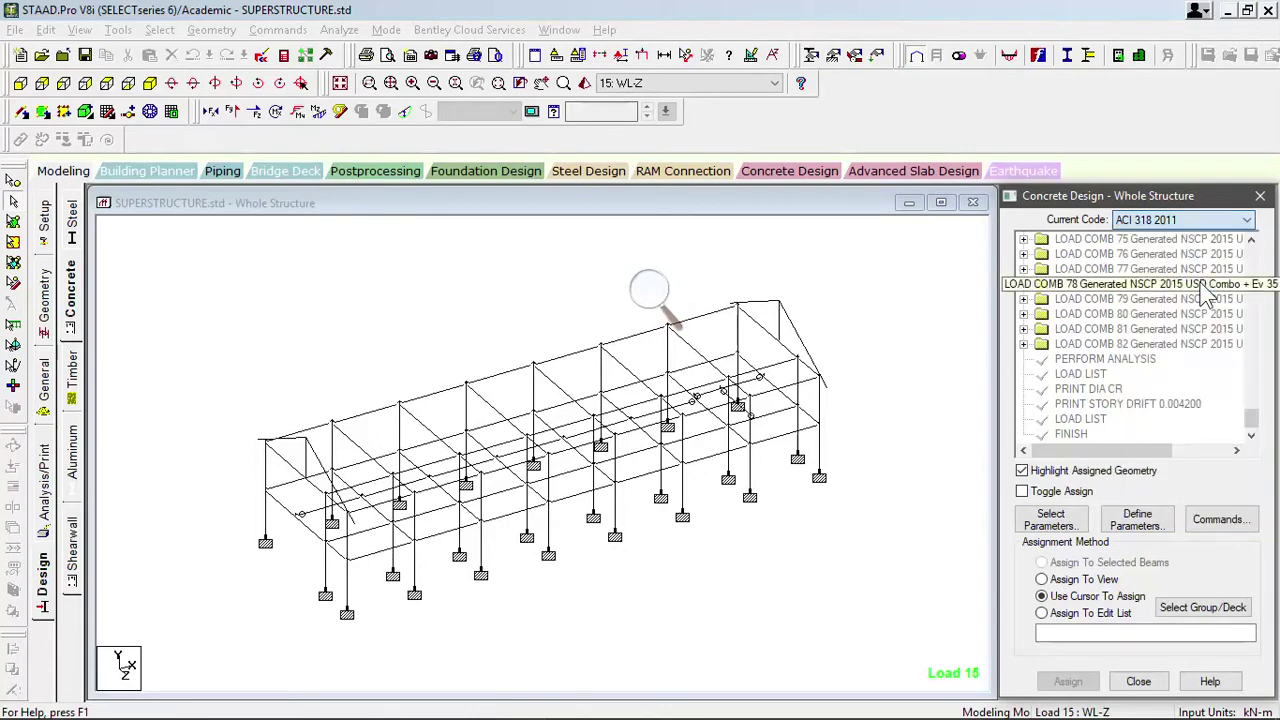
pyautogui.click(1188, 228)
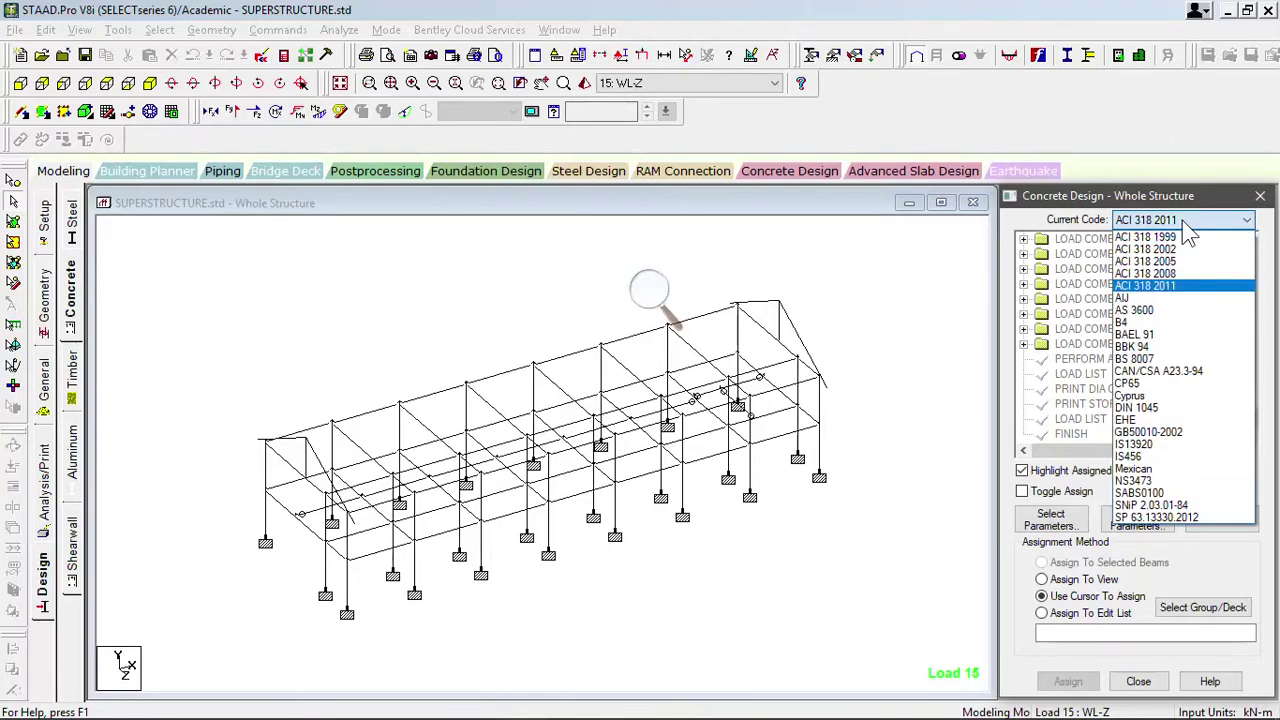
pyautogui.click(1180, 285)
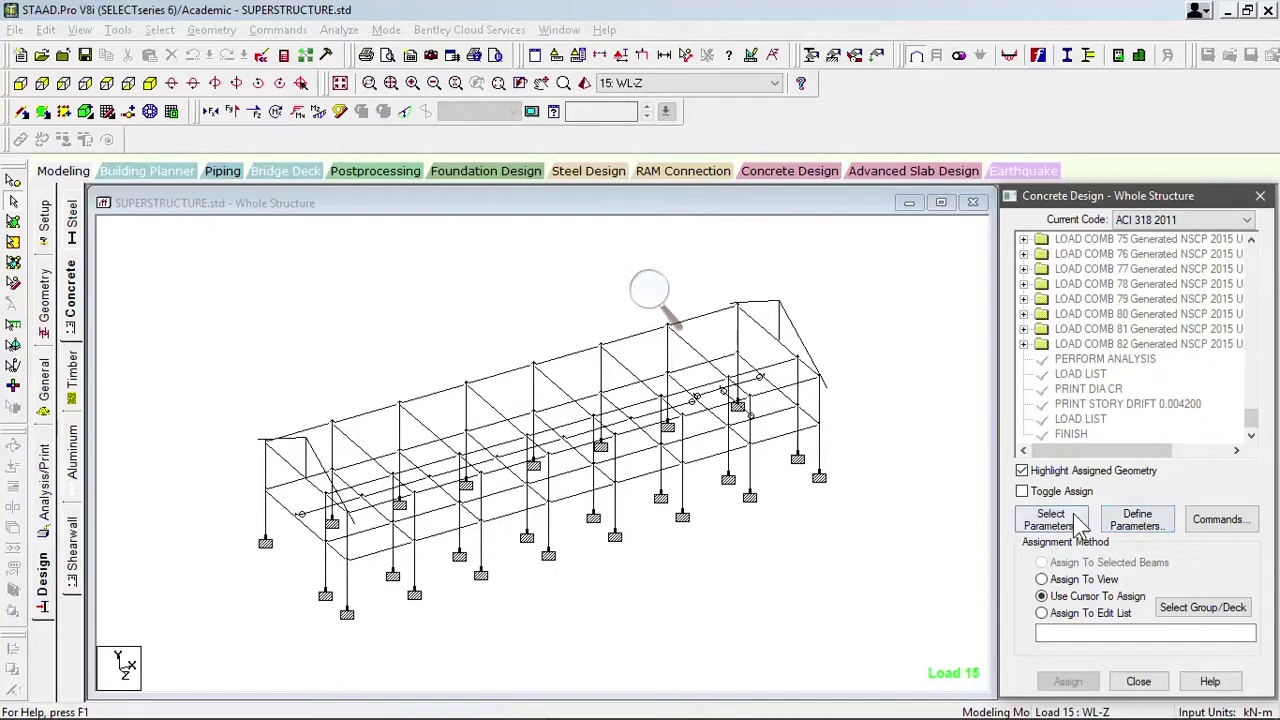
# Define the CLB concrete design parameter with a bottom reinforcement clear cover of 0.03 m and add it
pyautogui.click(1136, 520)
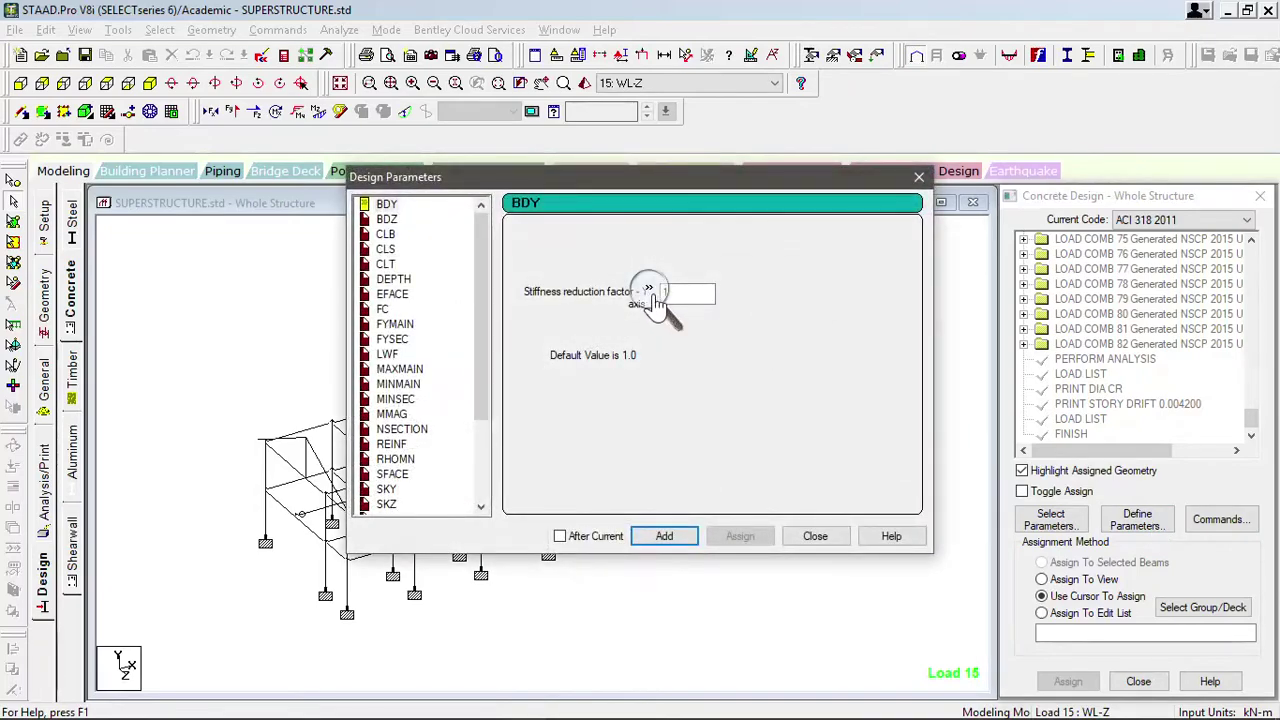
pyautogui.press('super+plus')
pyautogui.click(670, 304)
pyautogui.click(673, 306)
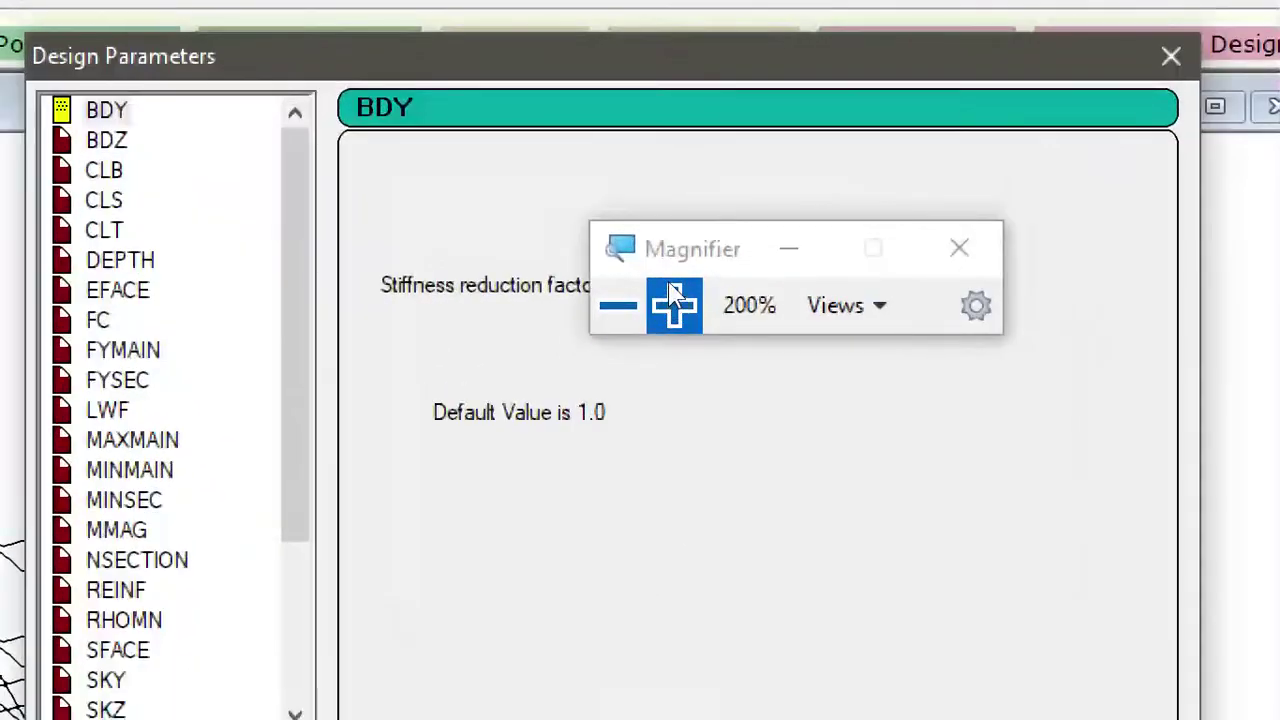
pyautogui.press('Down')
pyautogui.press('Down')
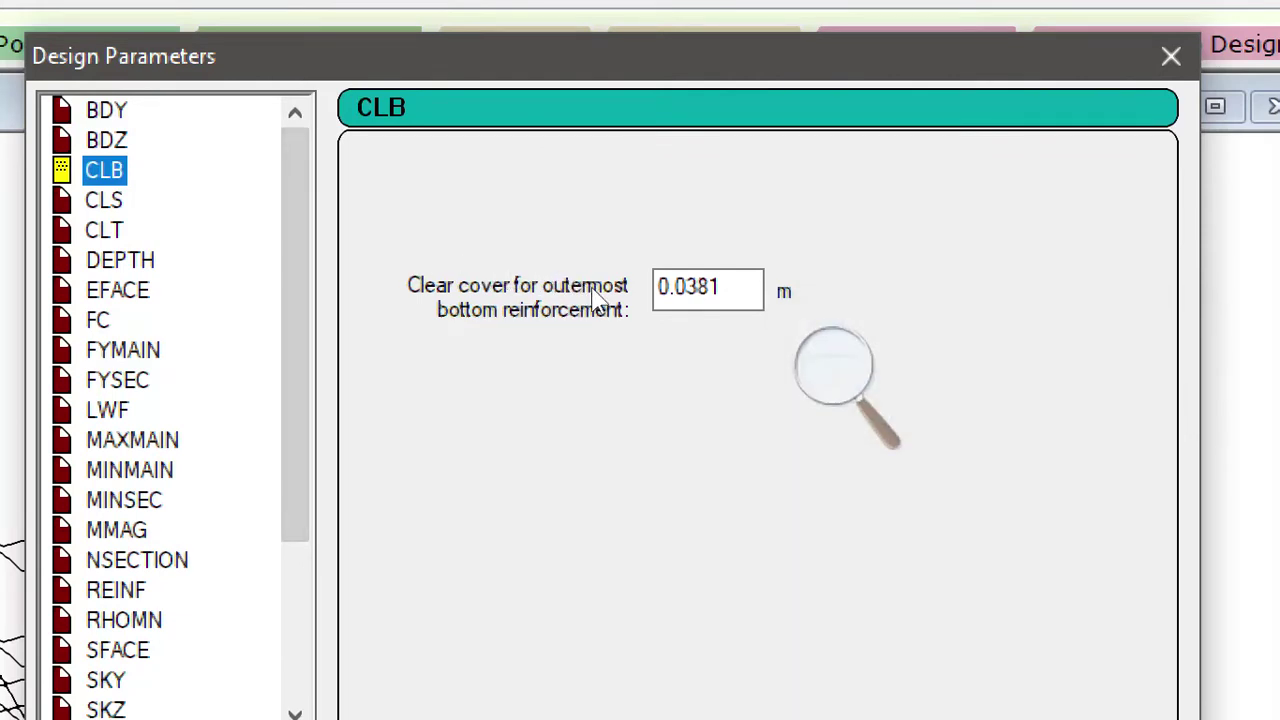
pyautogui.click(718, 288)
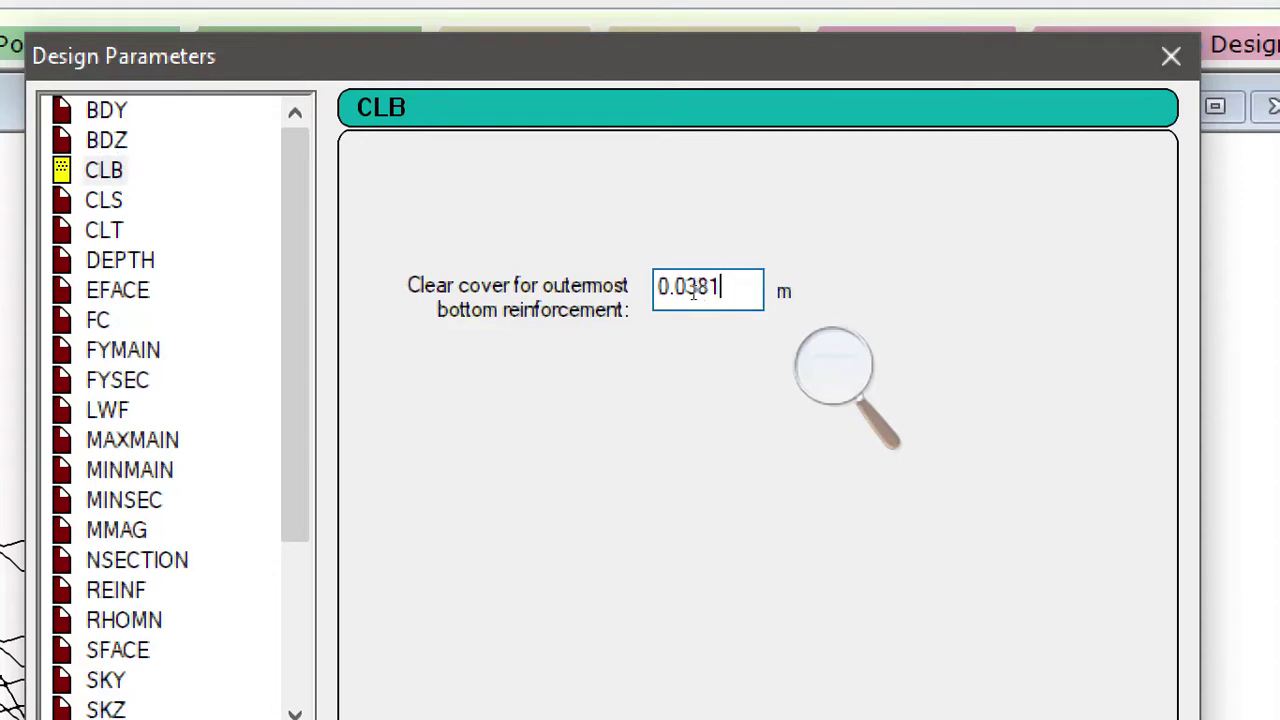
pyautogui.moveTo(718, 288); pyautogui.dragTo(684, 288)
pyautogui.press('BackSpace')
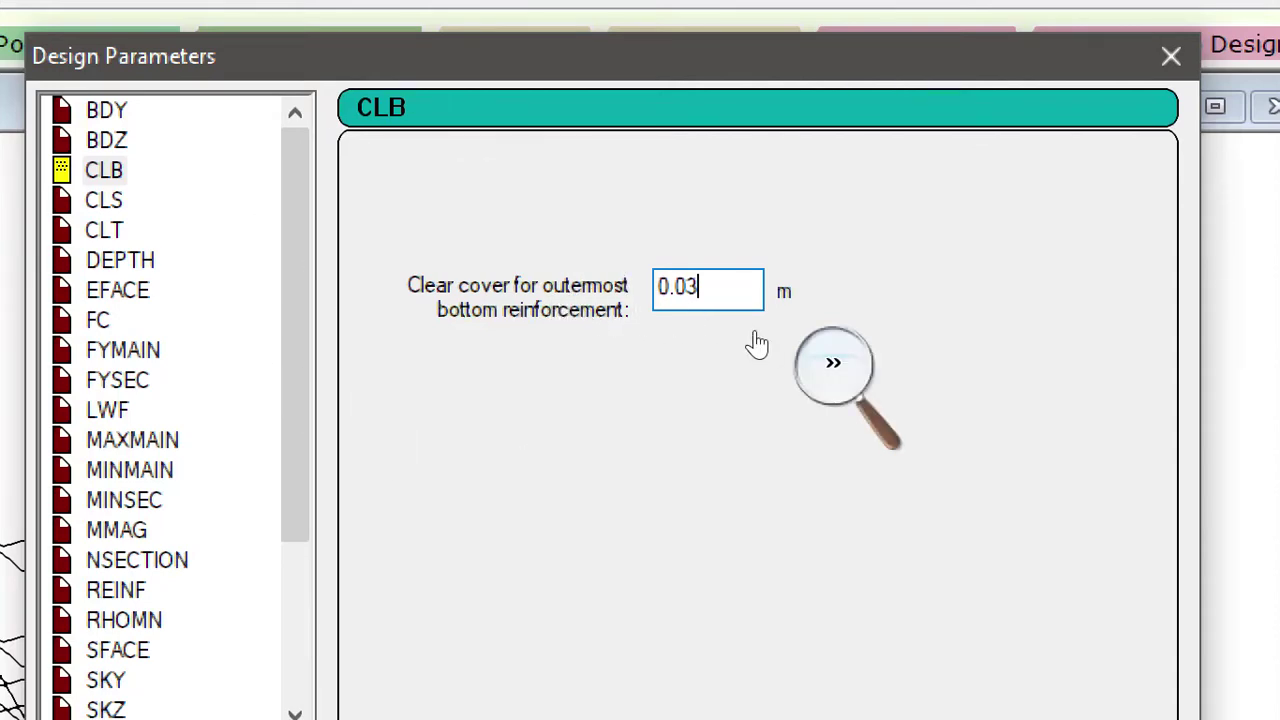
pyautogui.press('super+minus')
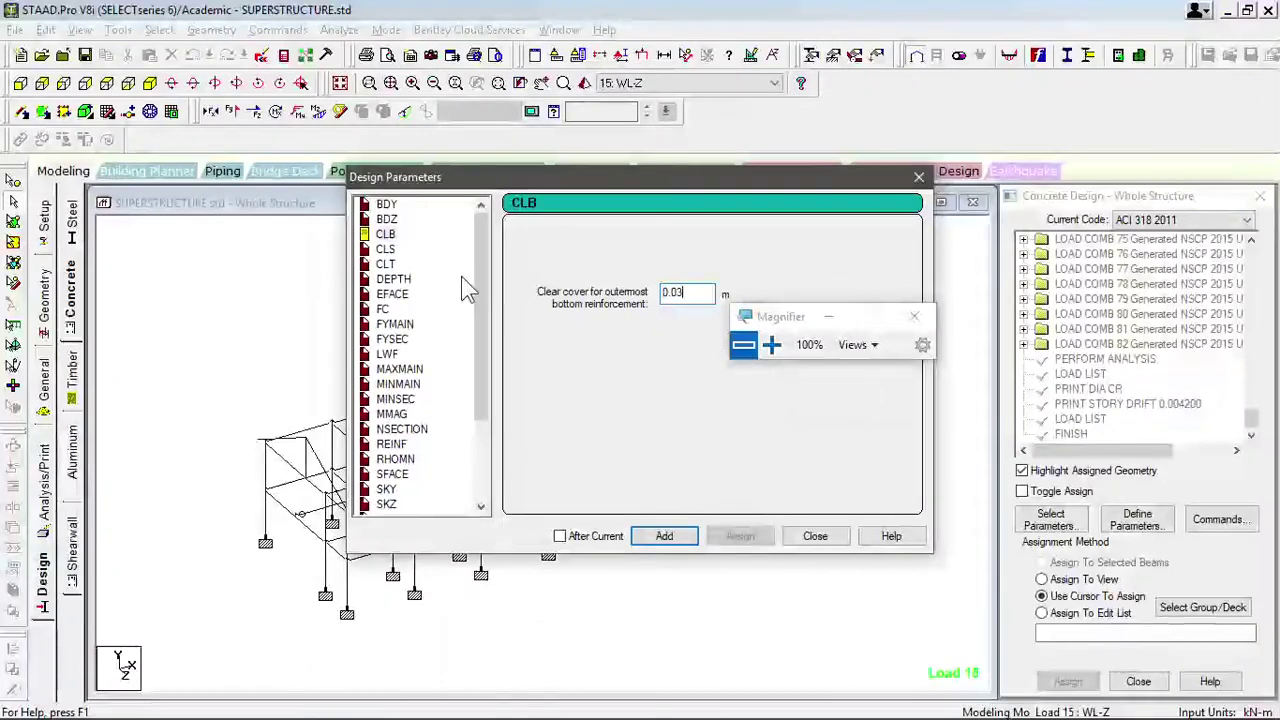
pyautogui.click(680, 535)
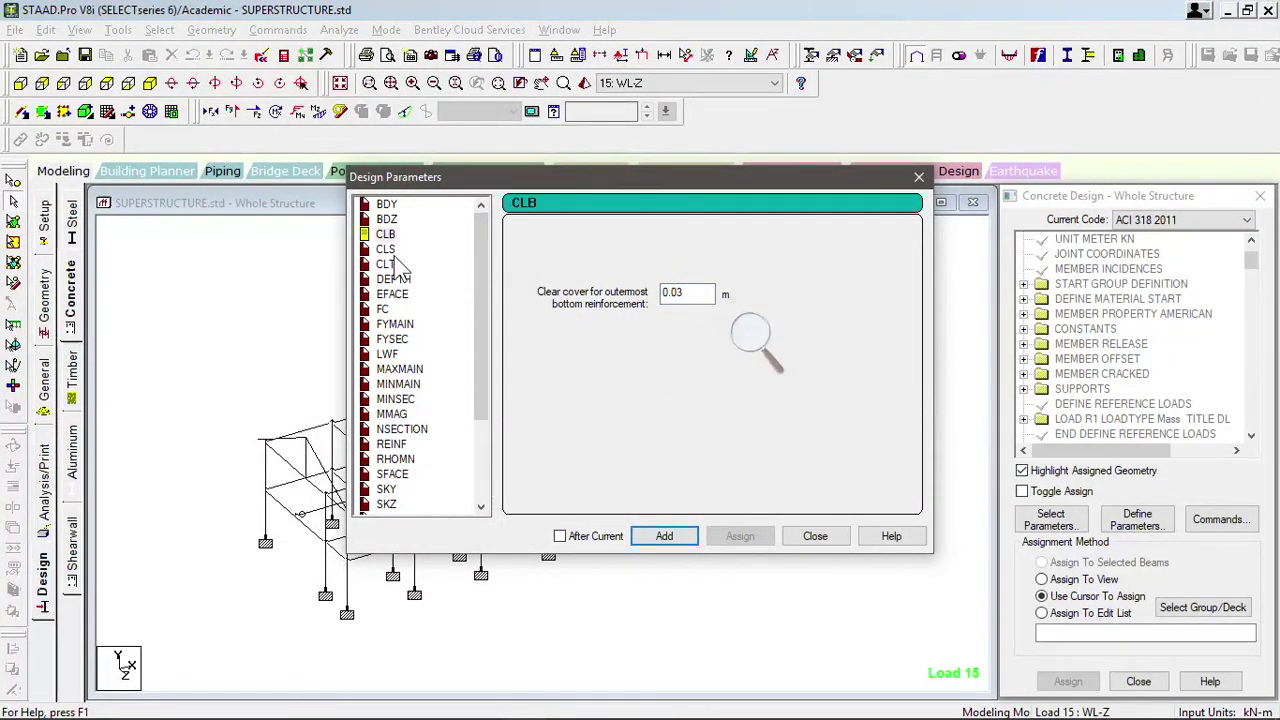
# Add the CLS parameter with a clear cover of 0.04 m for the outermost side reinforcement
pyautogui.click(388, 249)
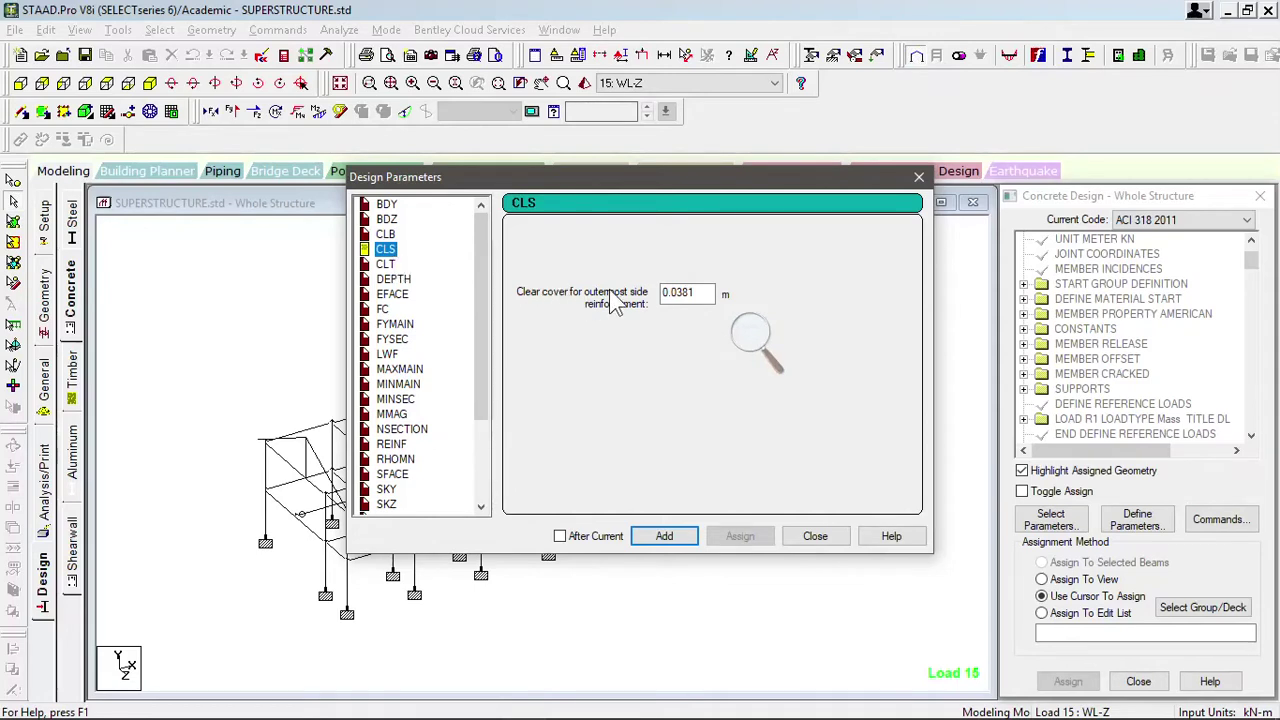
pyautogui.doubleClick(676, 292)
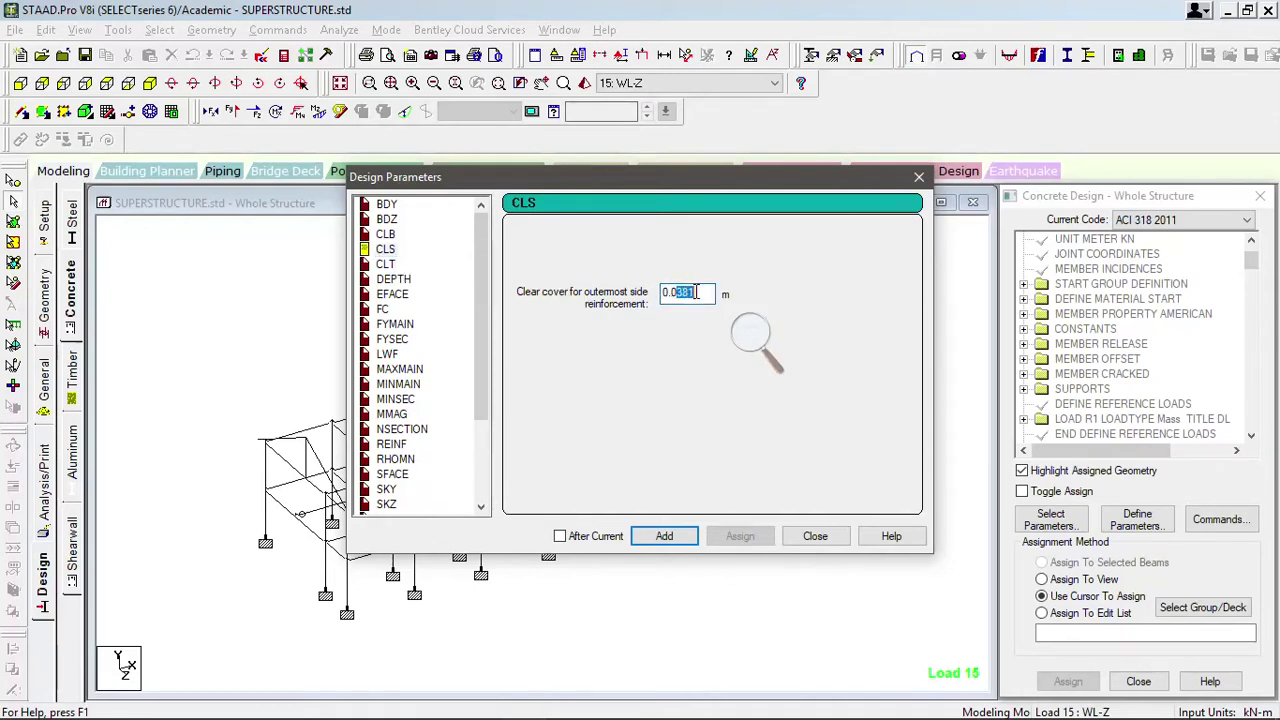
pyautogui.write('0.04')
pyautogui.click(666, 537)
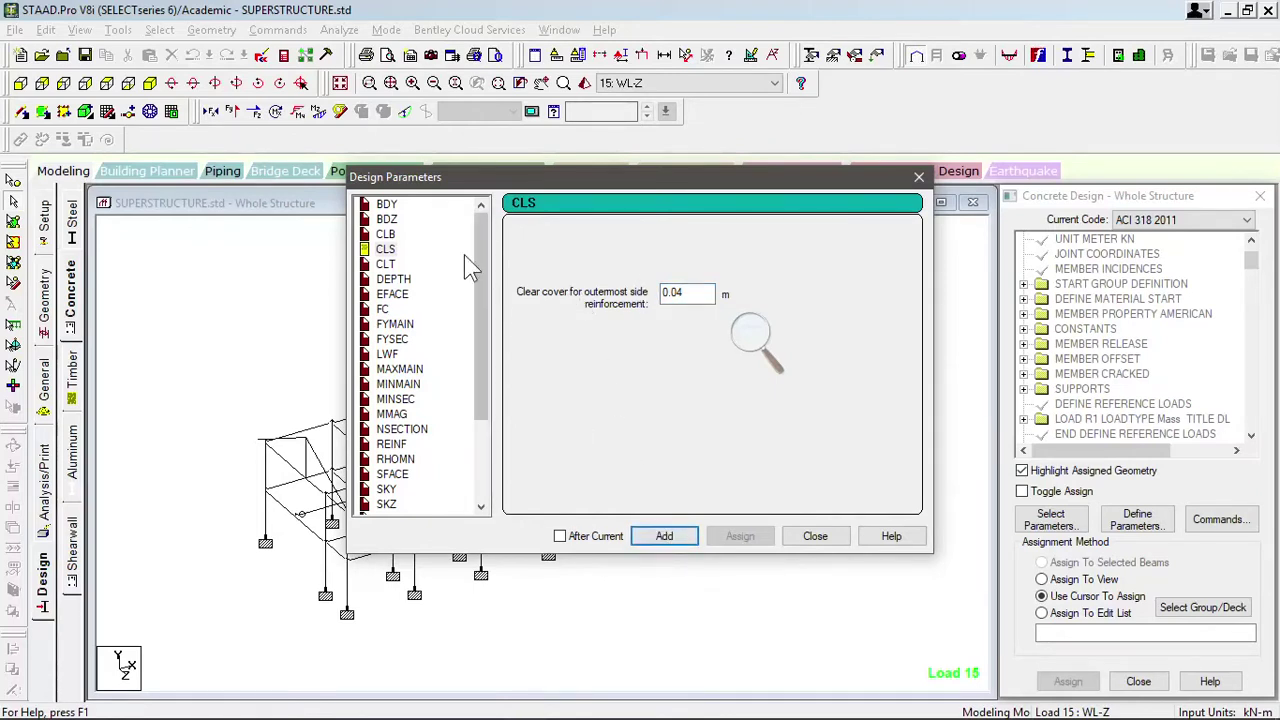
# Edit the CLT clear cover for the outermost top reinforcement and add the parameter
pyautogui.click(385, 267)
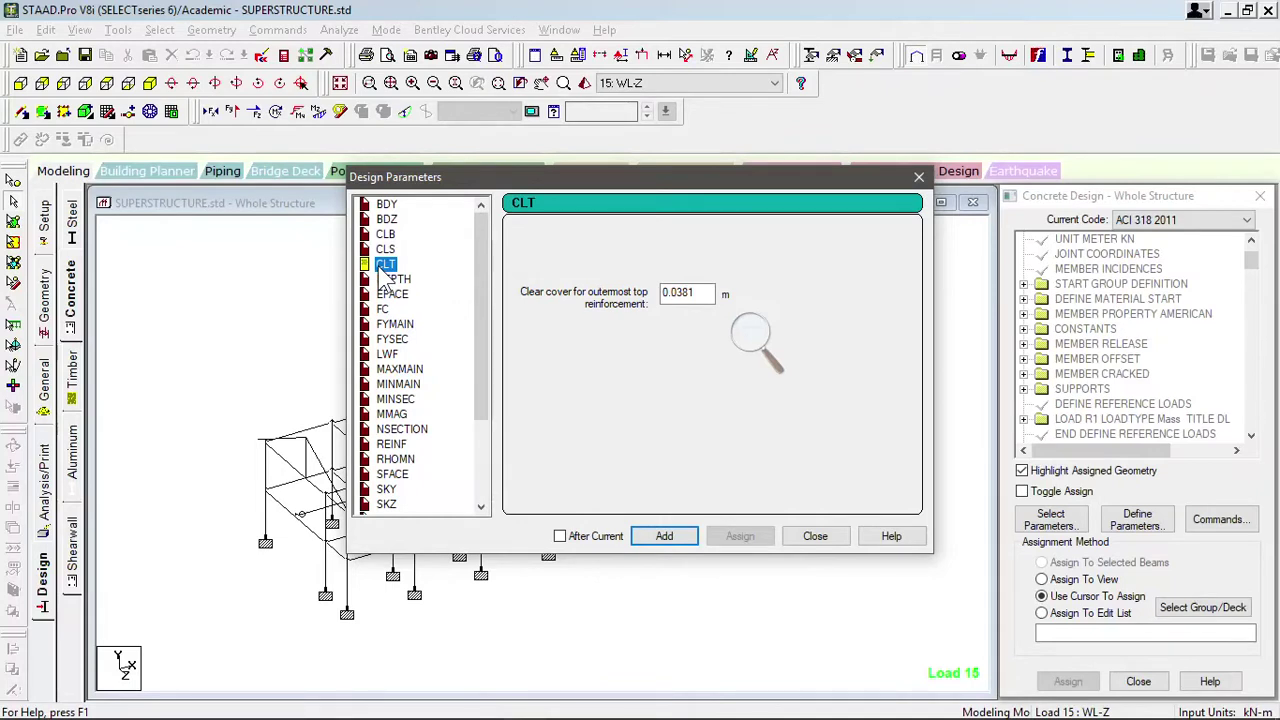
pyautogui.moveTo(684, 292); pyautogui.dragTo(703, 294)
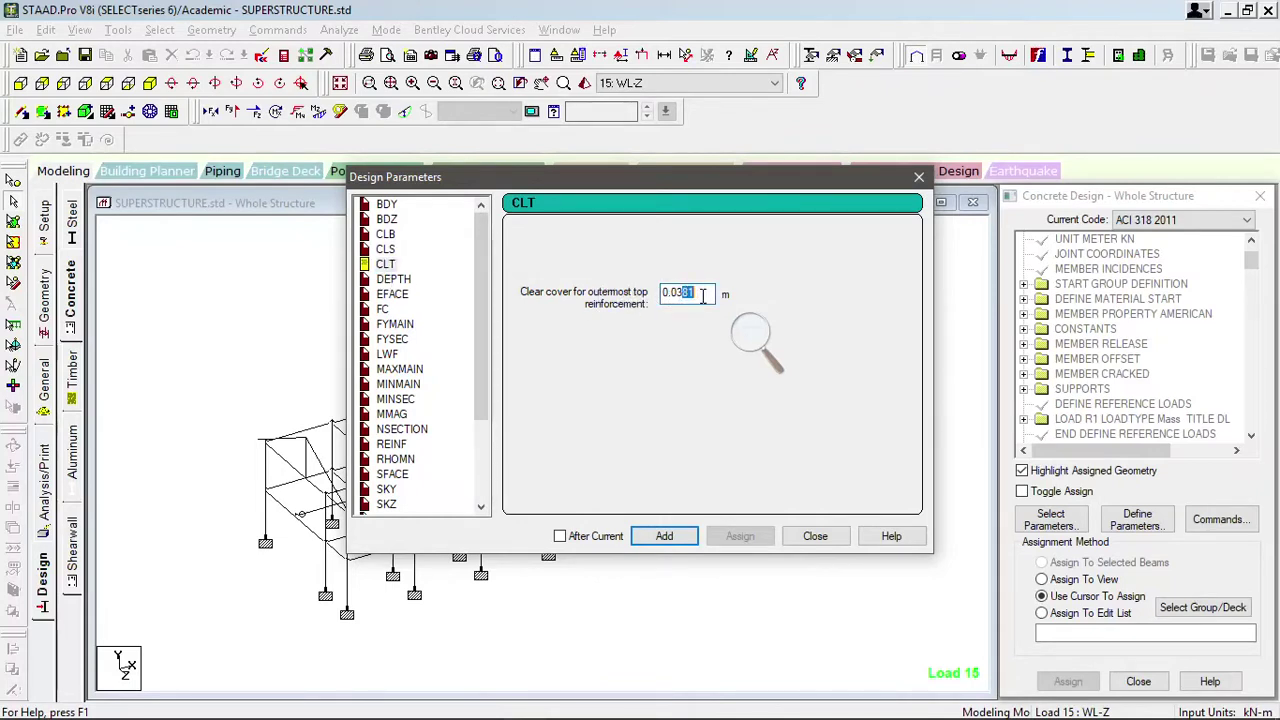
pyautogui.click(690, 540)
# Add the FC parameter with a concrete compressive strength of 21000 kN/m2
pyautogui.click(382, 309)
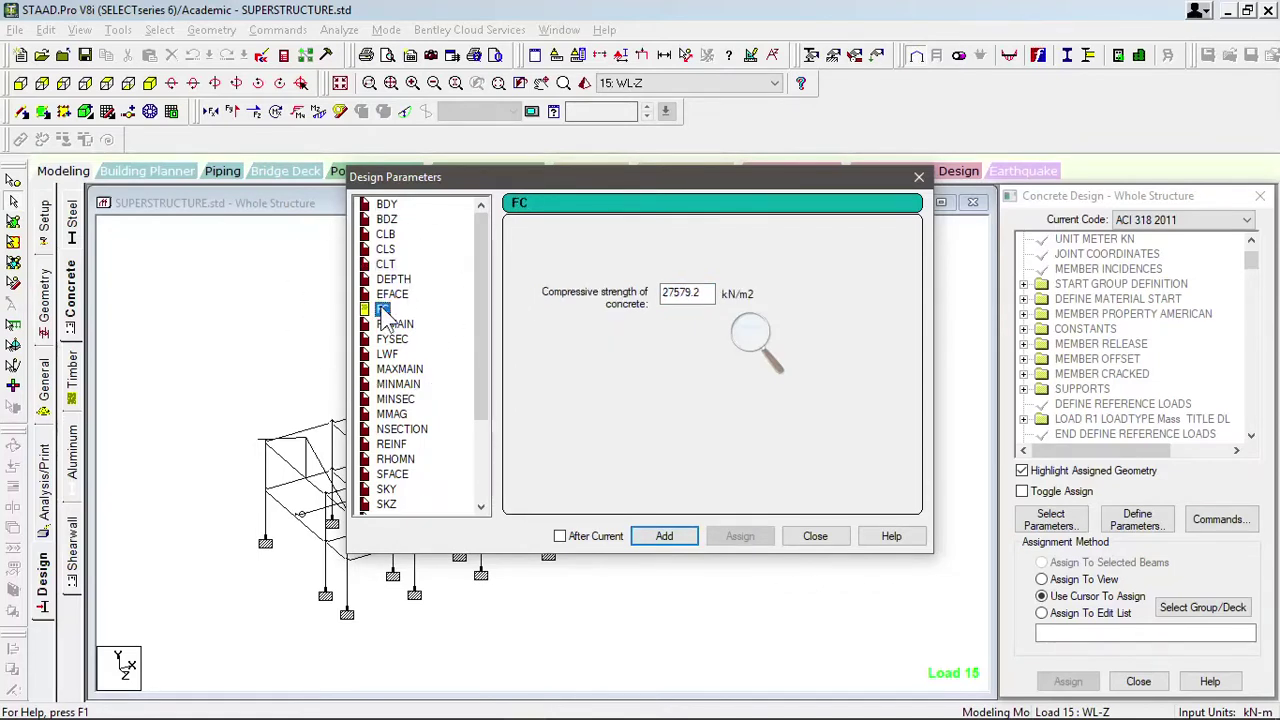
pyautogui.doubleClick(662, 294)
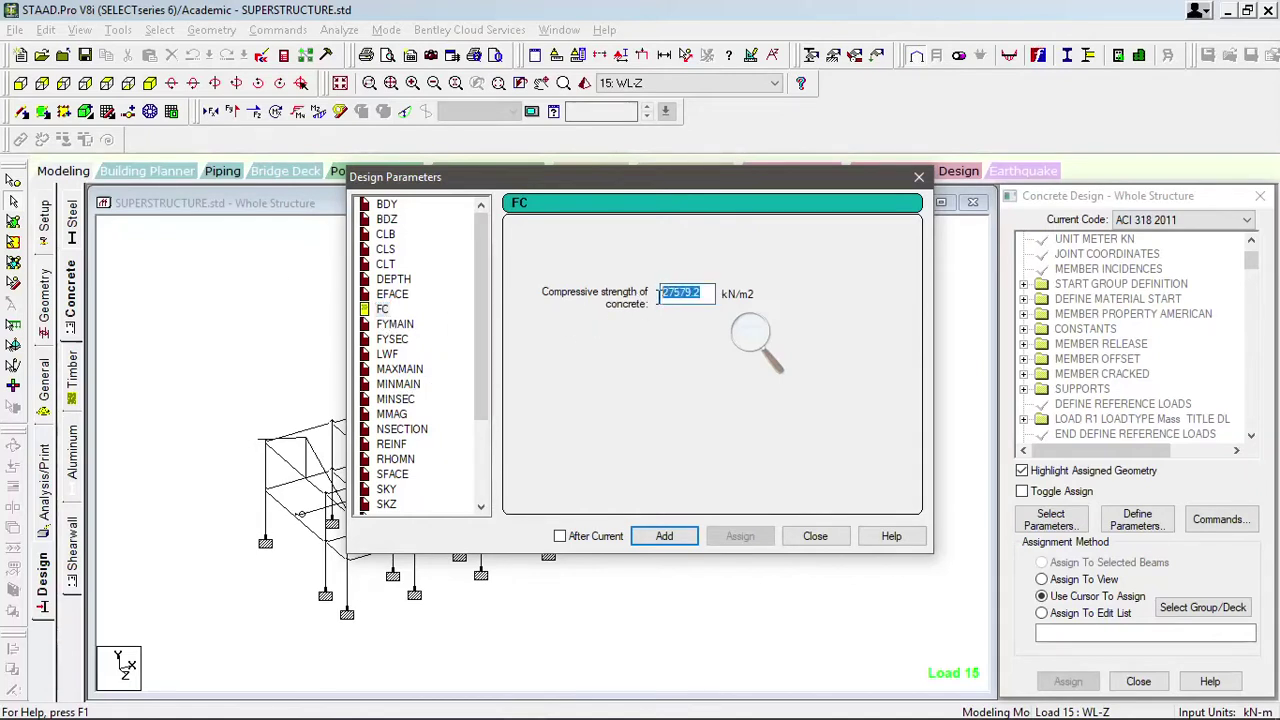
pyautogui.write('21000')
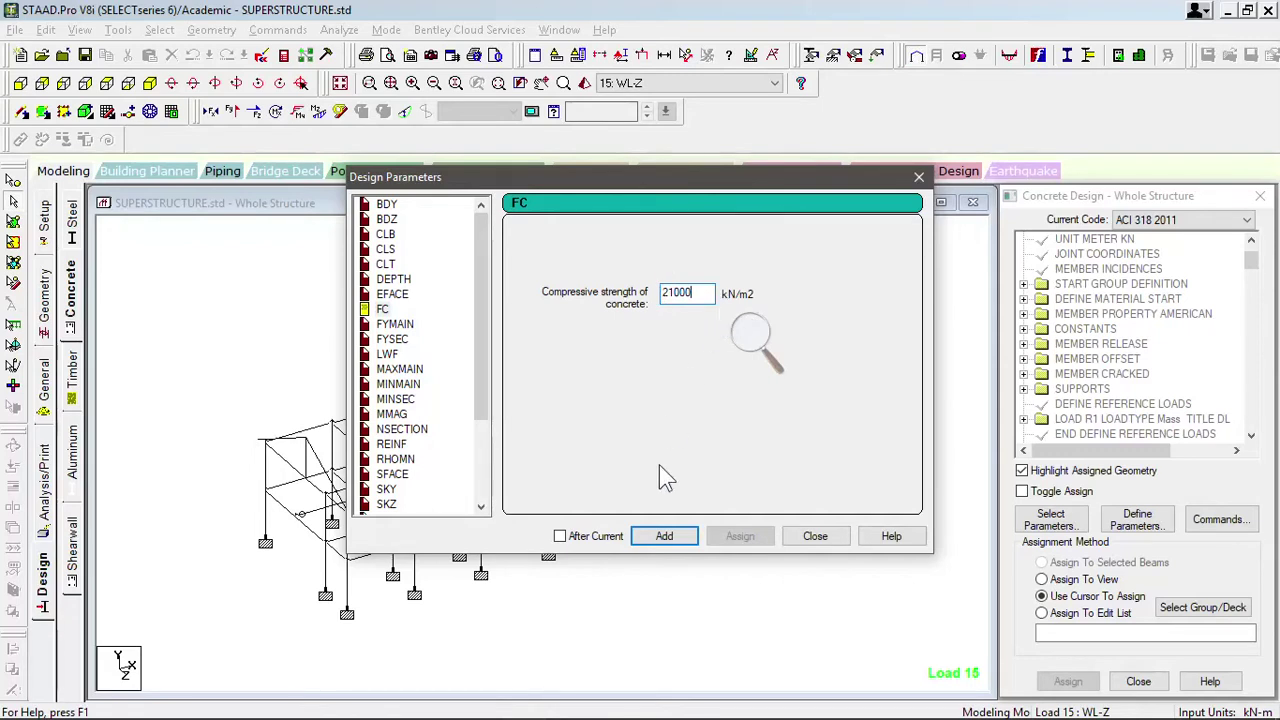
pyautogui.click(664, 540)
# Add the FYMAIN parameter with a main reinforcement yield strength of 420000 kN/m2
pyautogui.click(393, 329)
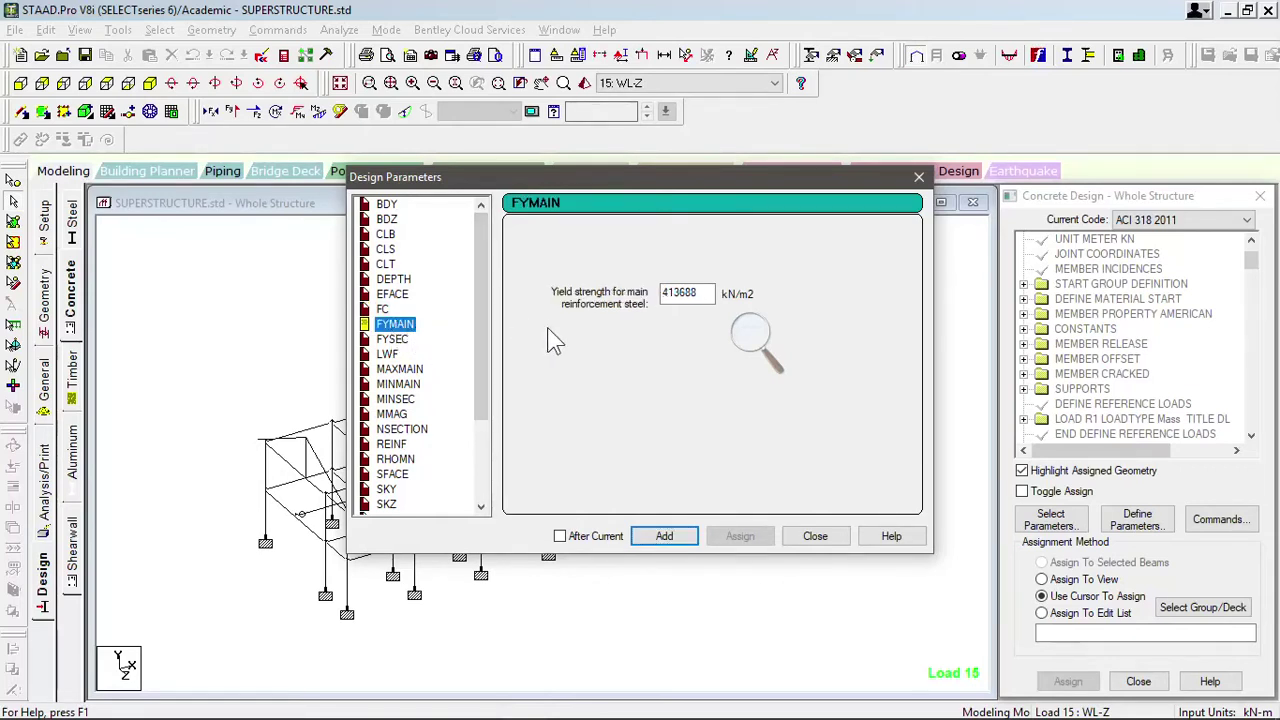
pyautogui.doubleClick(680, 293)
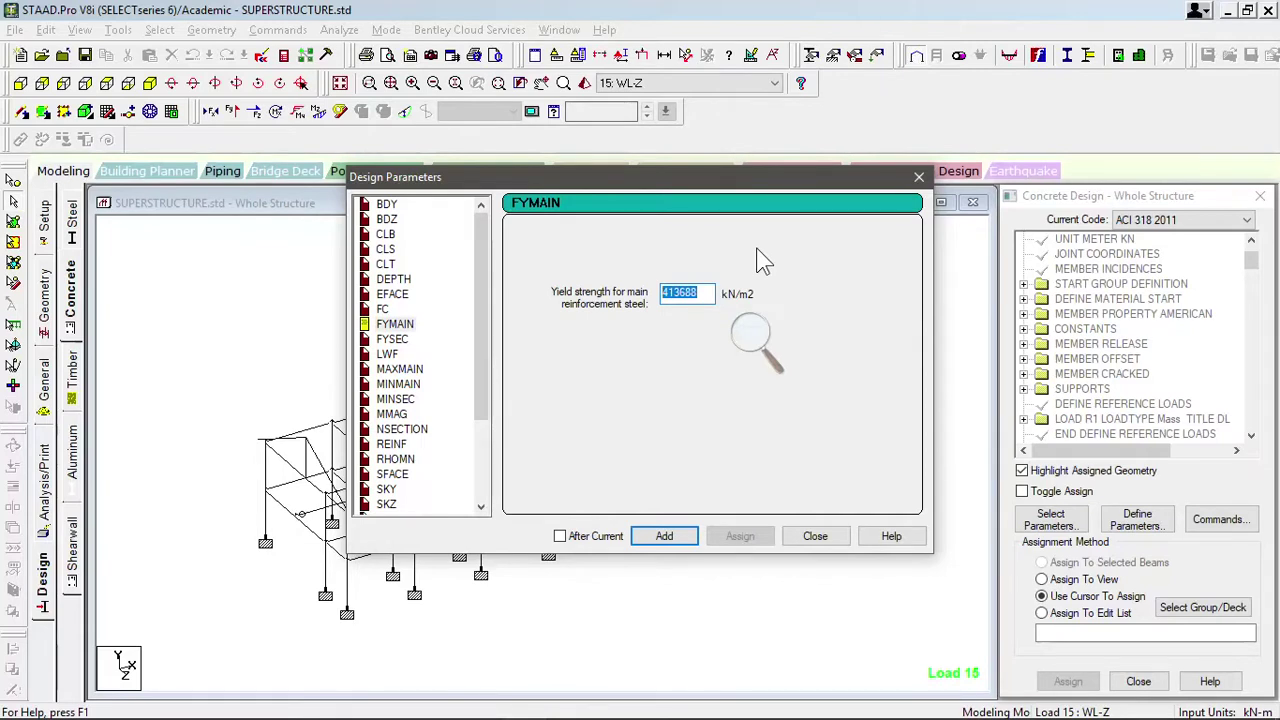
pyautogui.write('420000')
pyautogui.click(664, 537)
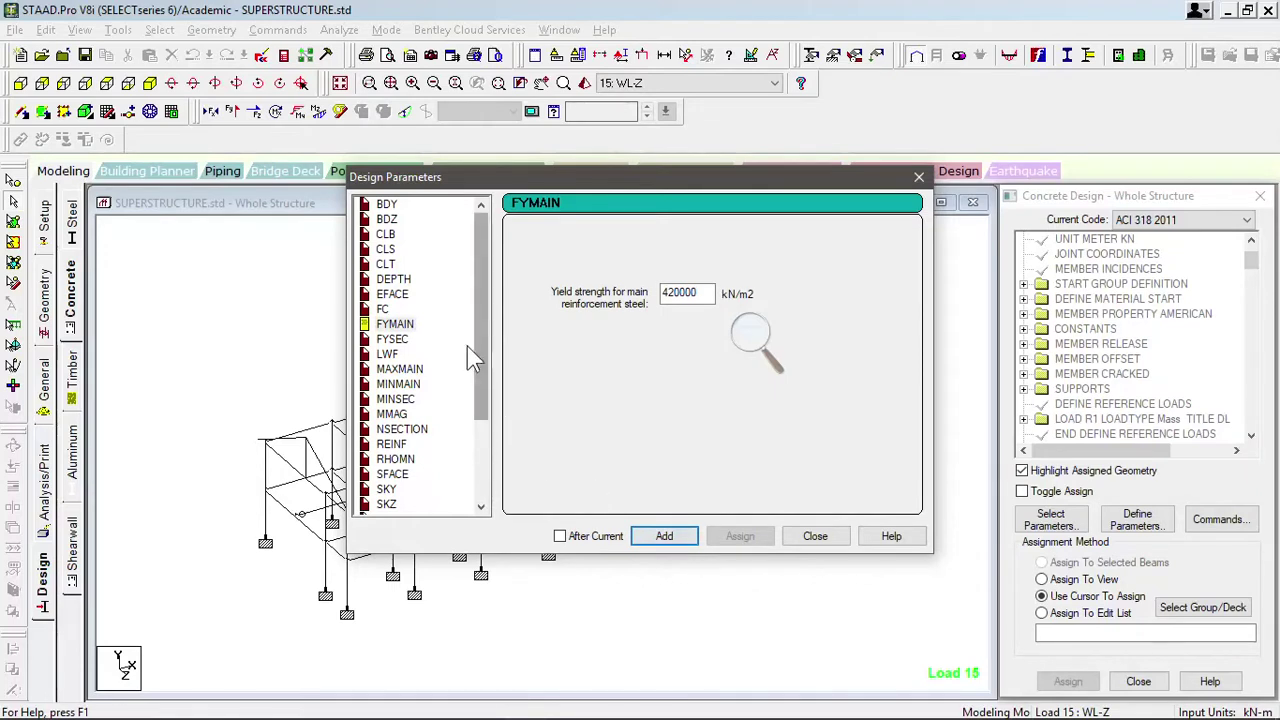
# Add the FYSEC parameter with a secondary reinforcement yield strength of 275000 kN/m2
pyautogui.click(392, 339)
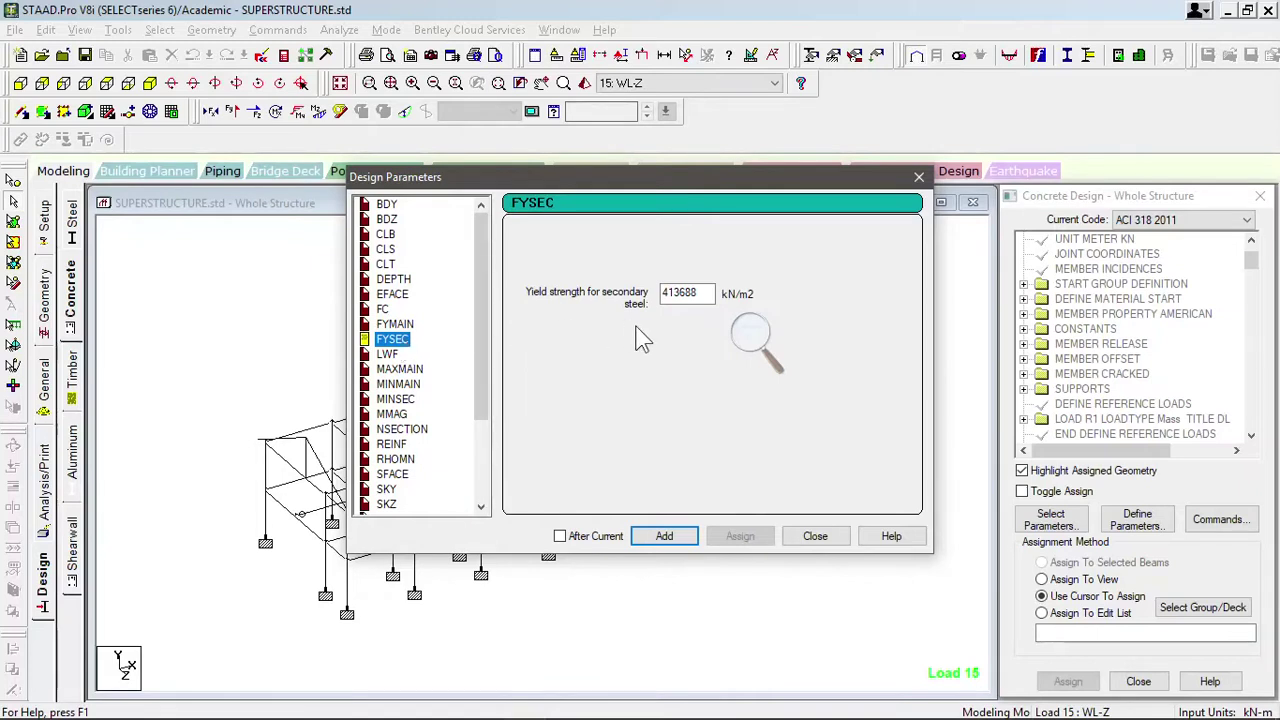
pyautogui.moveTo(712, 292); pyautogui.dragTo(636, 297)
pyautogui.write('275000')
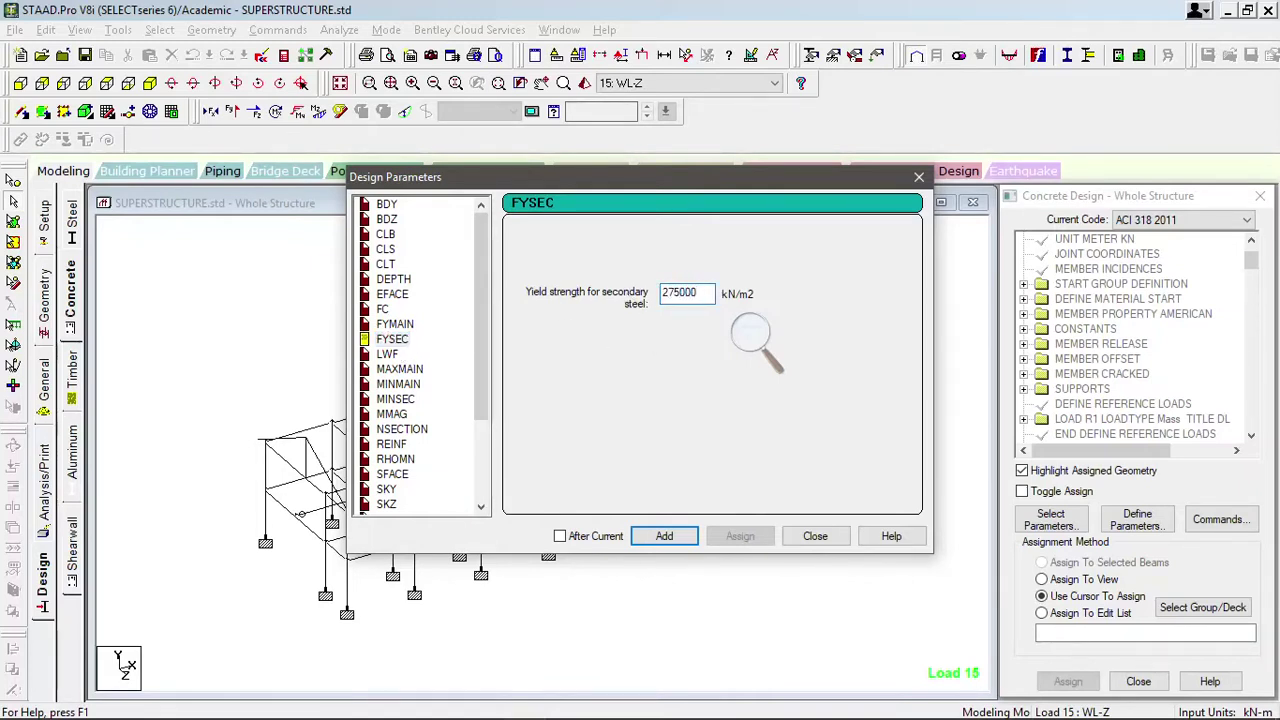
pyautogui.click(674, 537)
# Add the MAXMAIN parameter with a maximum main reinforcement bar size of 25
pyautogui.moveTo(481, 294); pyautogui.dragTo(478, 346)
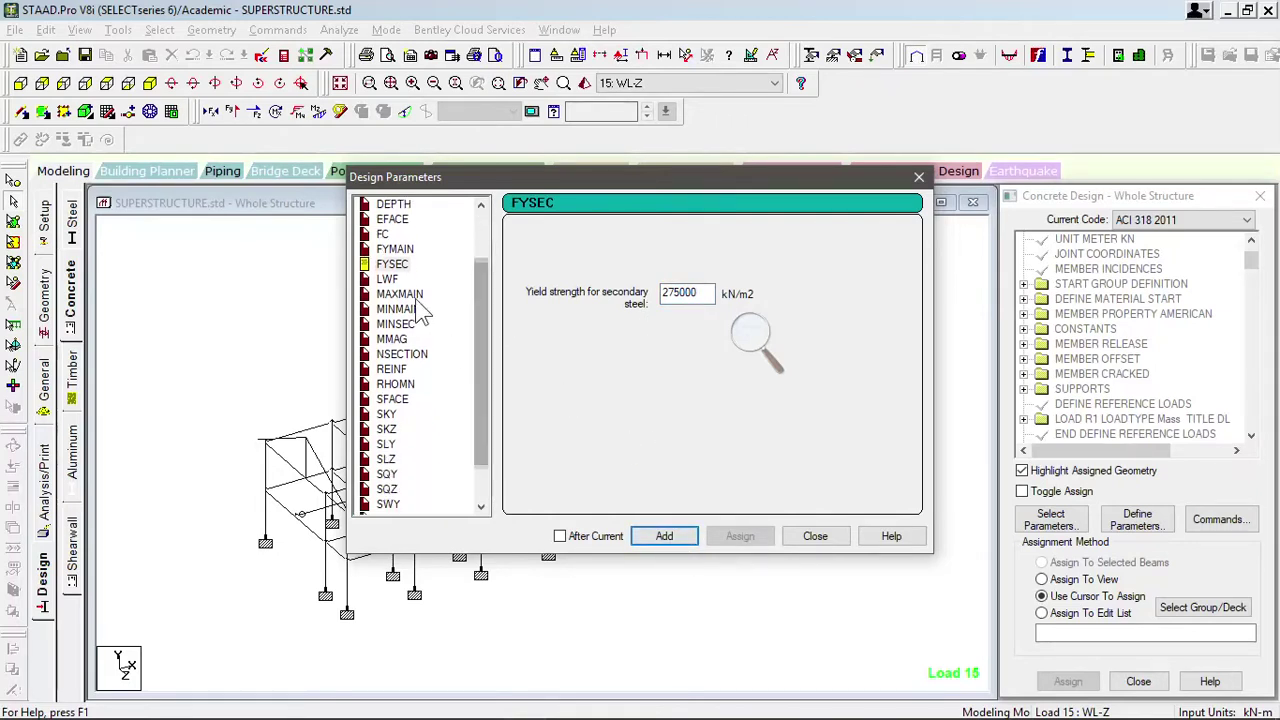
pyautogui.click(410, 294)
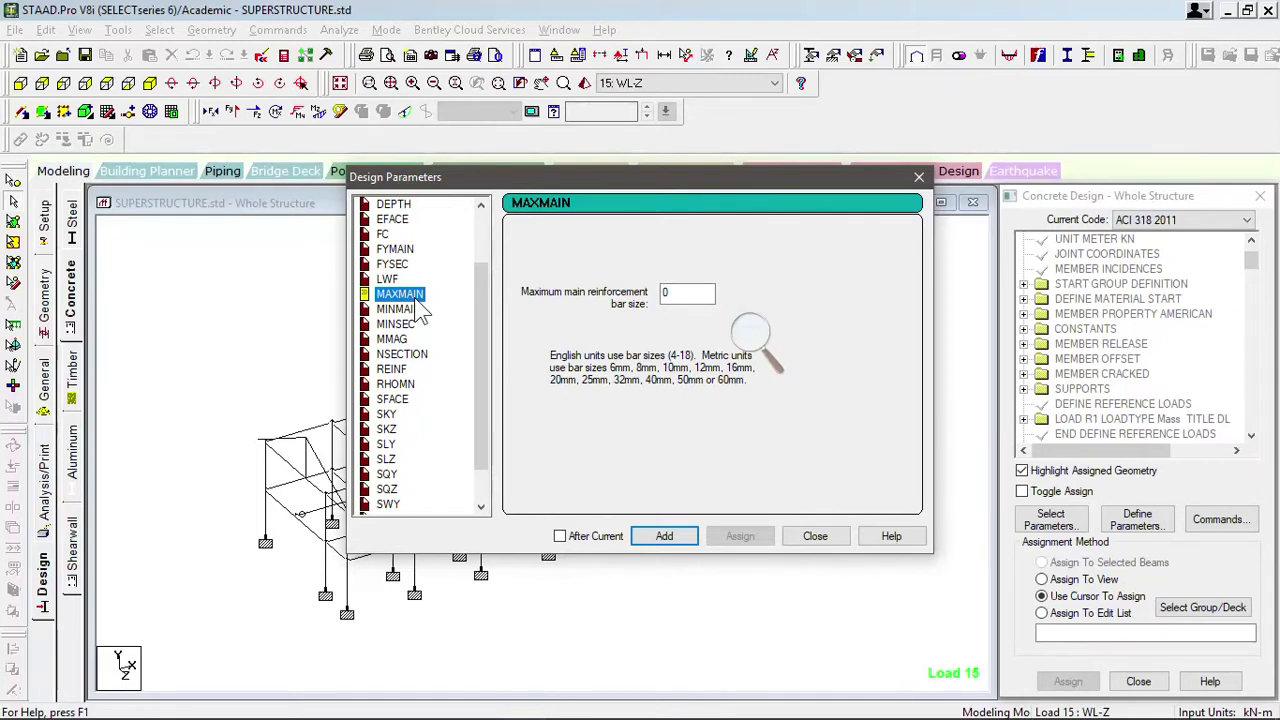
pyautogui.click(668, 293)
pyautogui.write('2')
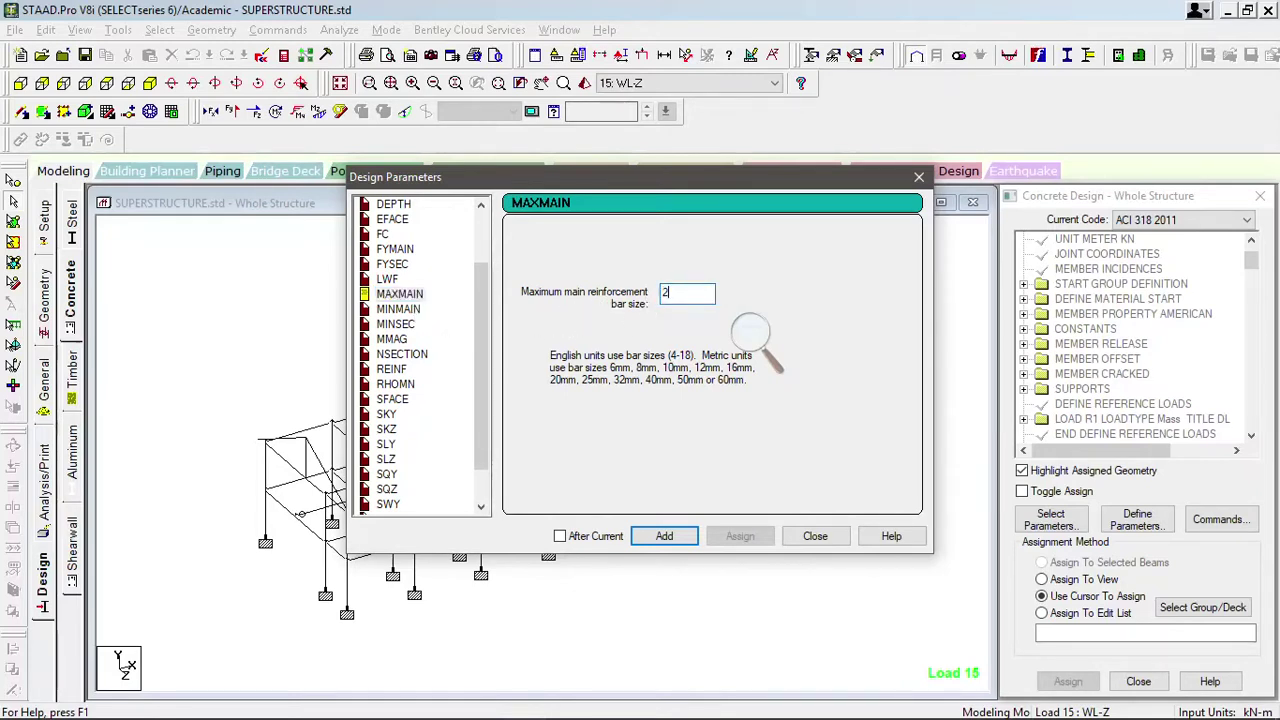
pyautogui.write('5')
pyautogui.click(672, 538)
# Add the MINMAIN parameter with a minimum main reinforcement bar size of 16
pyautogui.click(398, 309)
pyautogui.doubleClick(666, 292)
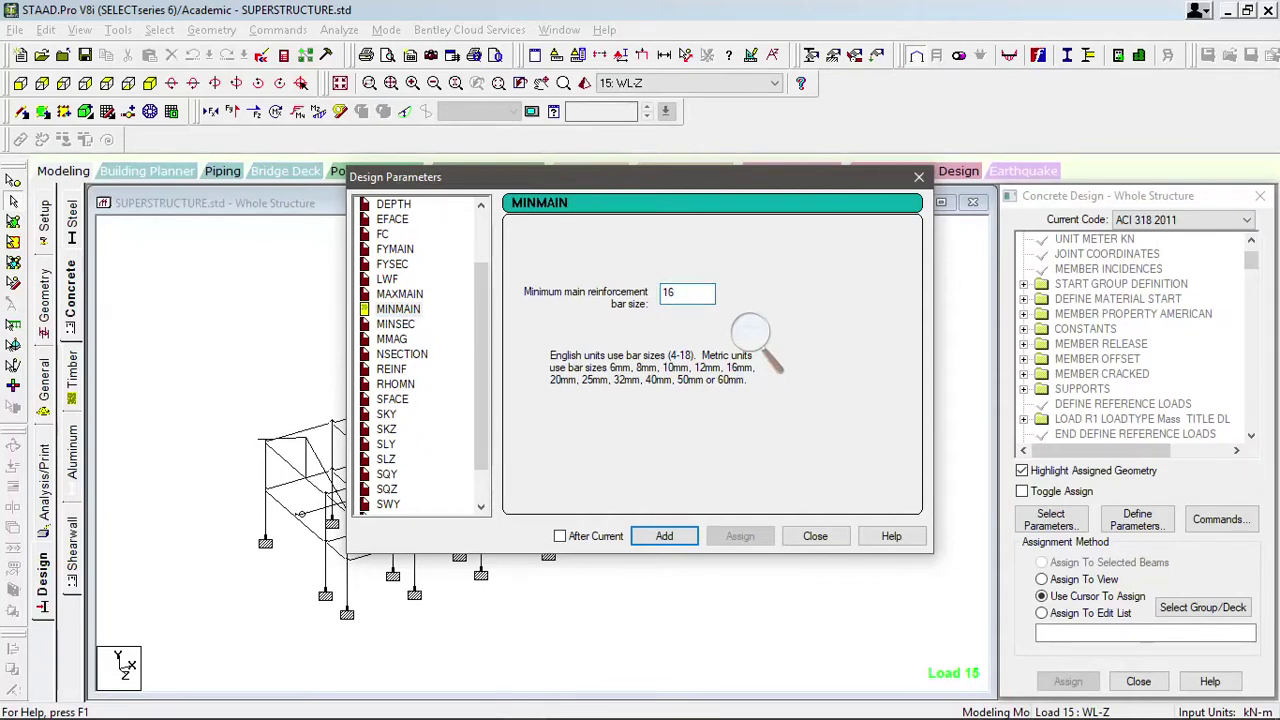
pyautogui.click(662, 535)
# Add the MINSEC parameter with a minimum secondary reinforcement bar size of 10
pyautogui.click(400, 326)
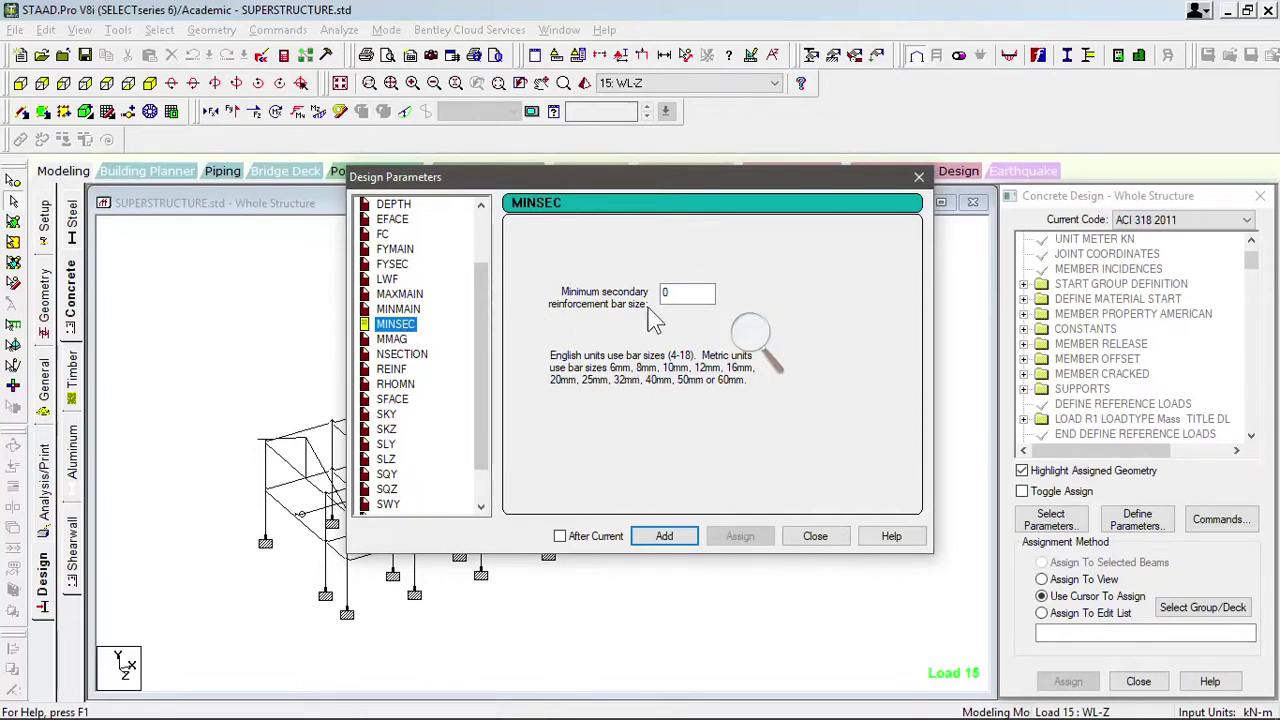
pyautogui.moveTo(681, 297); pyautogui.dragTo(655, 293)
pyautogui.write('10')
pyautogui.click(686, 537)
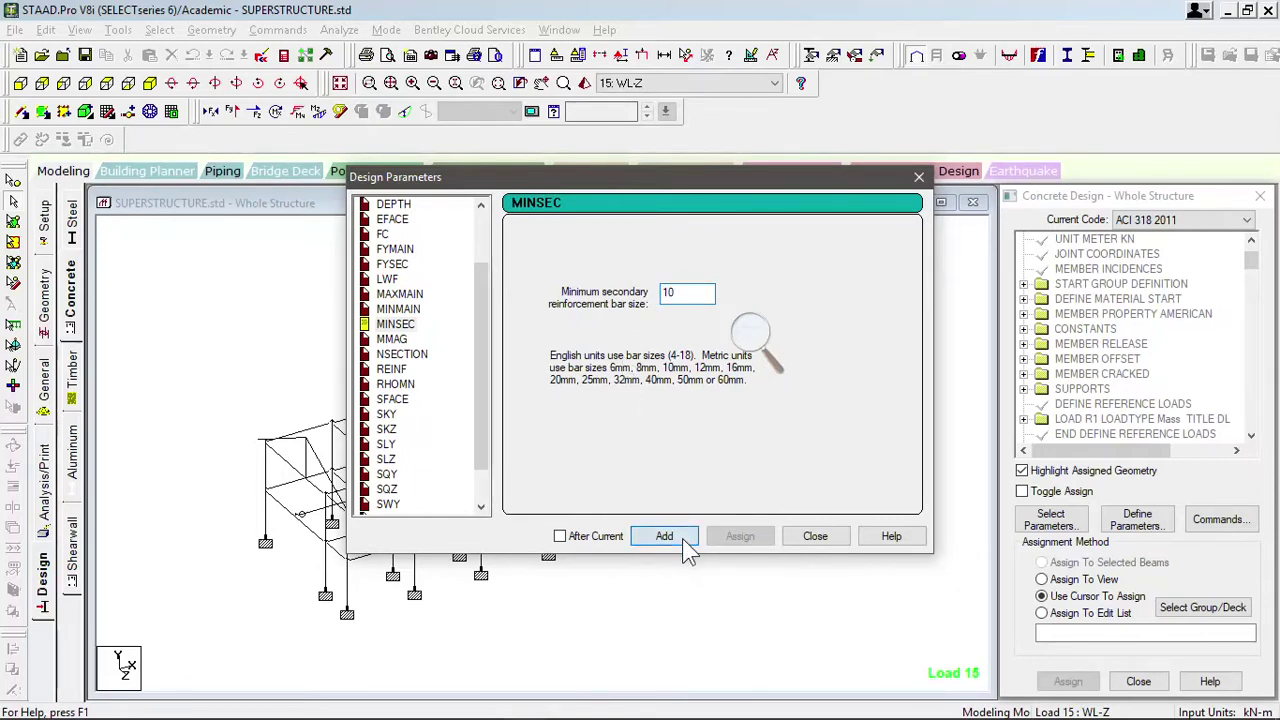
# Add another MINSEC parameter with a minimum secondary reinforcement bar size of 12
pyautogui.click(402, 326)
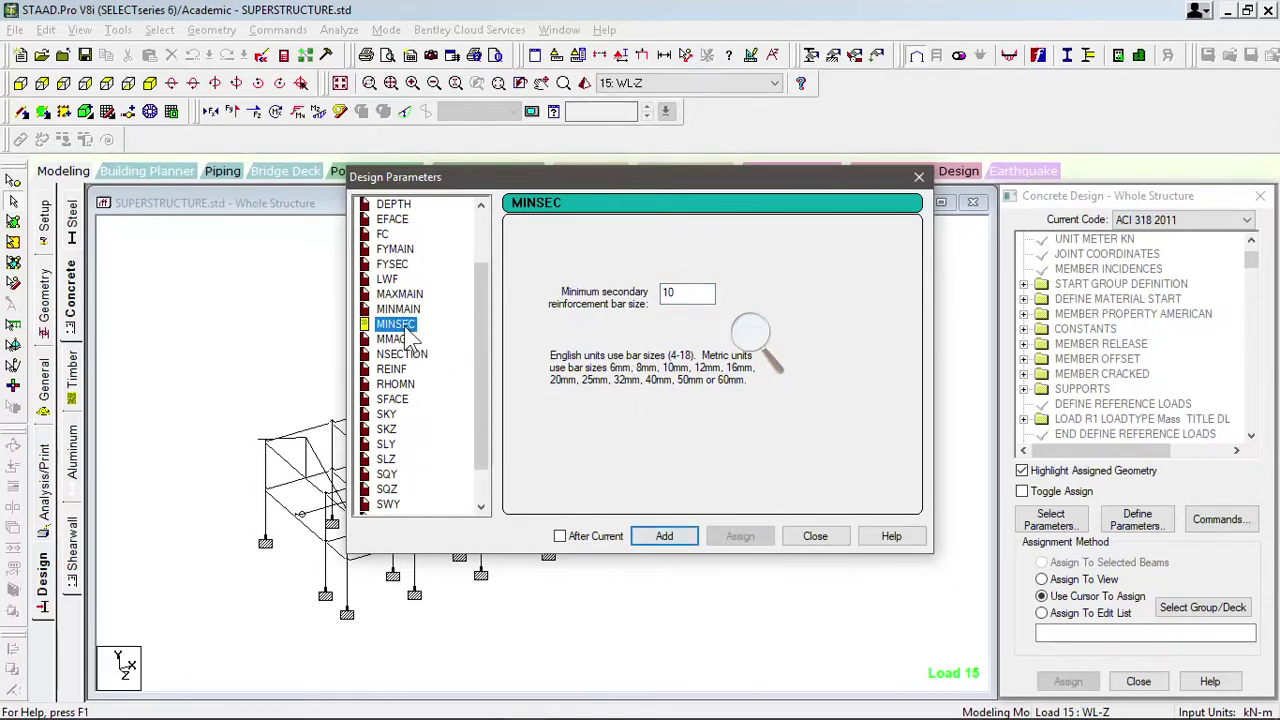
pyautogui.doubleClick(686, 293)
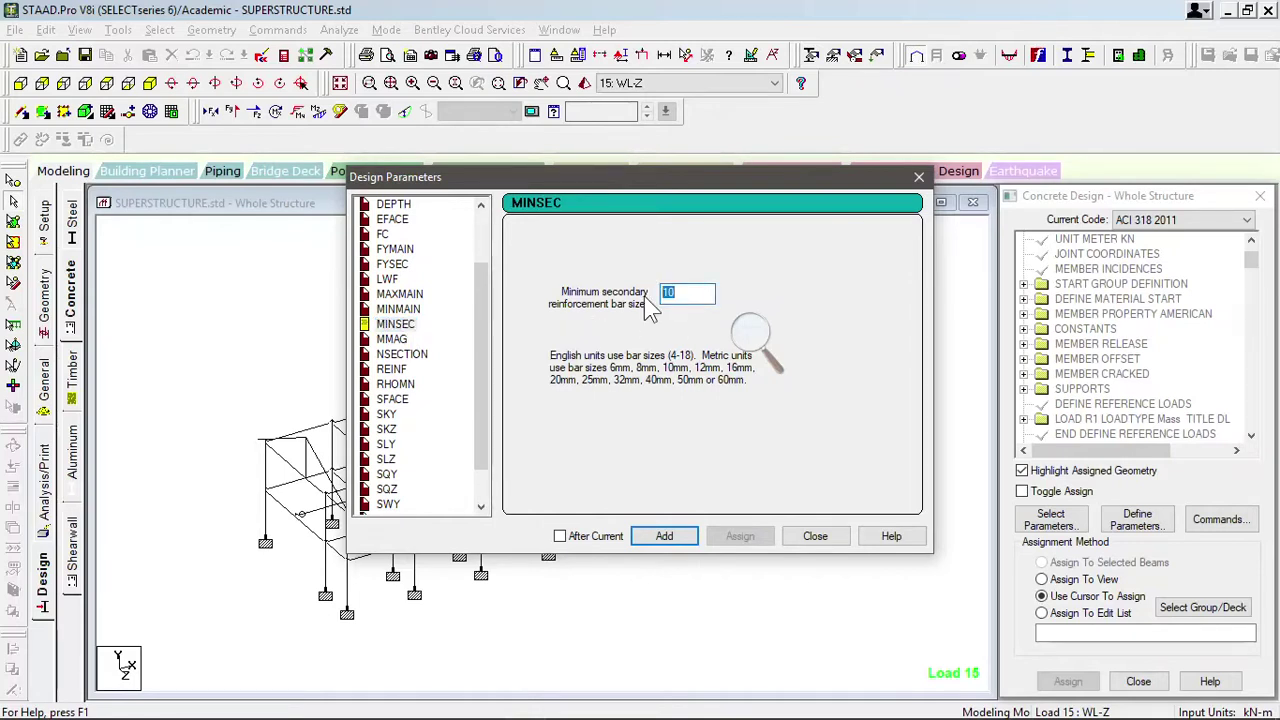
pyautogui.write('12')
pyautogui.click(665, 537)
pyautogui.click(709, 292)
# Review the MMAG parameter without adding it, and add the TRACK parameter with detail option 2 to finish defining parameters
pyautogui.scroll(-1, 400, 324)
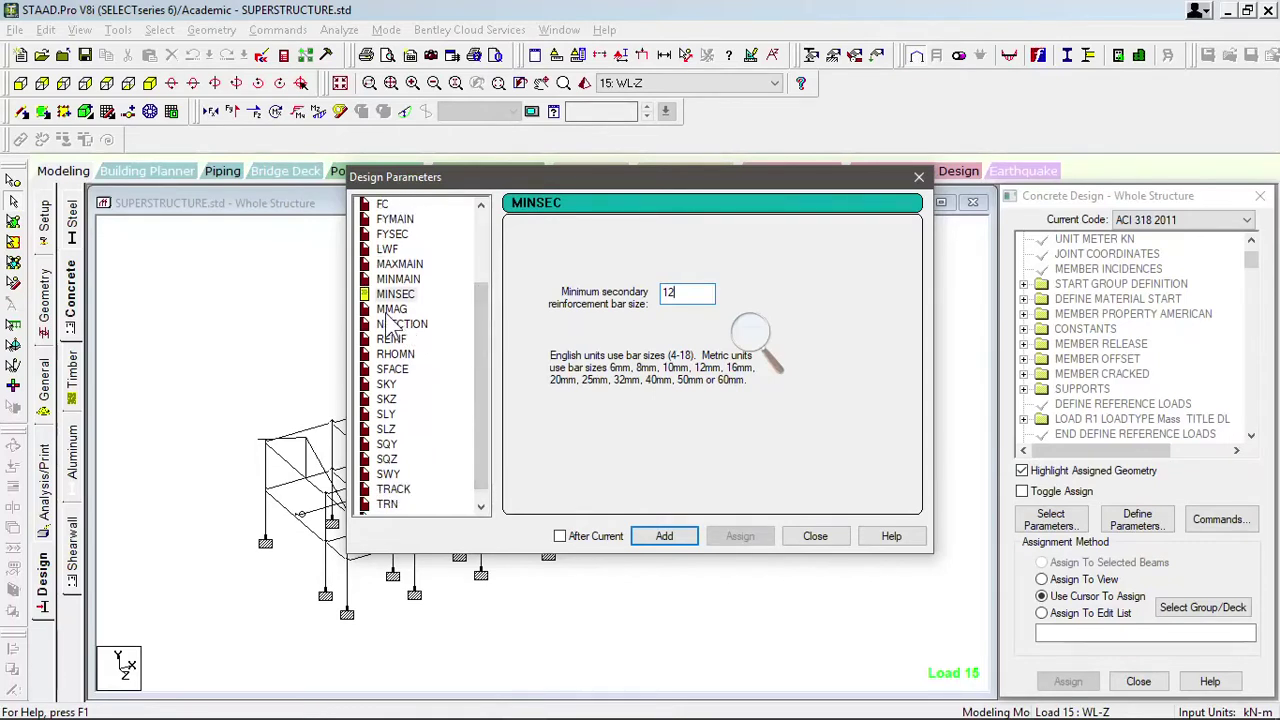
pyautogui.click(391, 310)
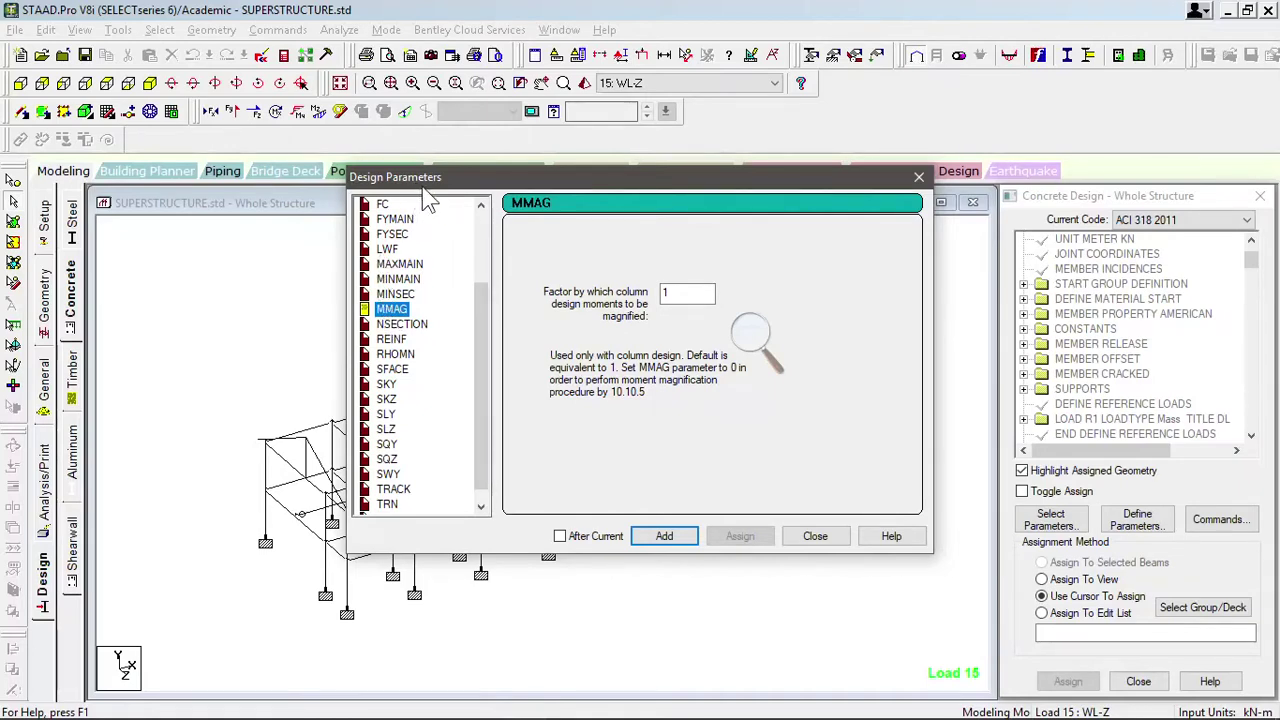
pyautogui.moveTo(420, 190); pyautogui.dragTo(590, 170)
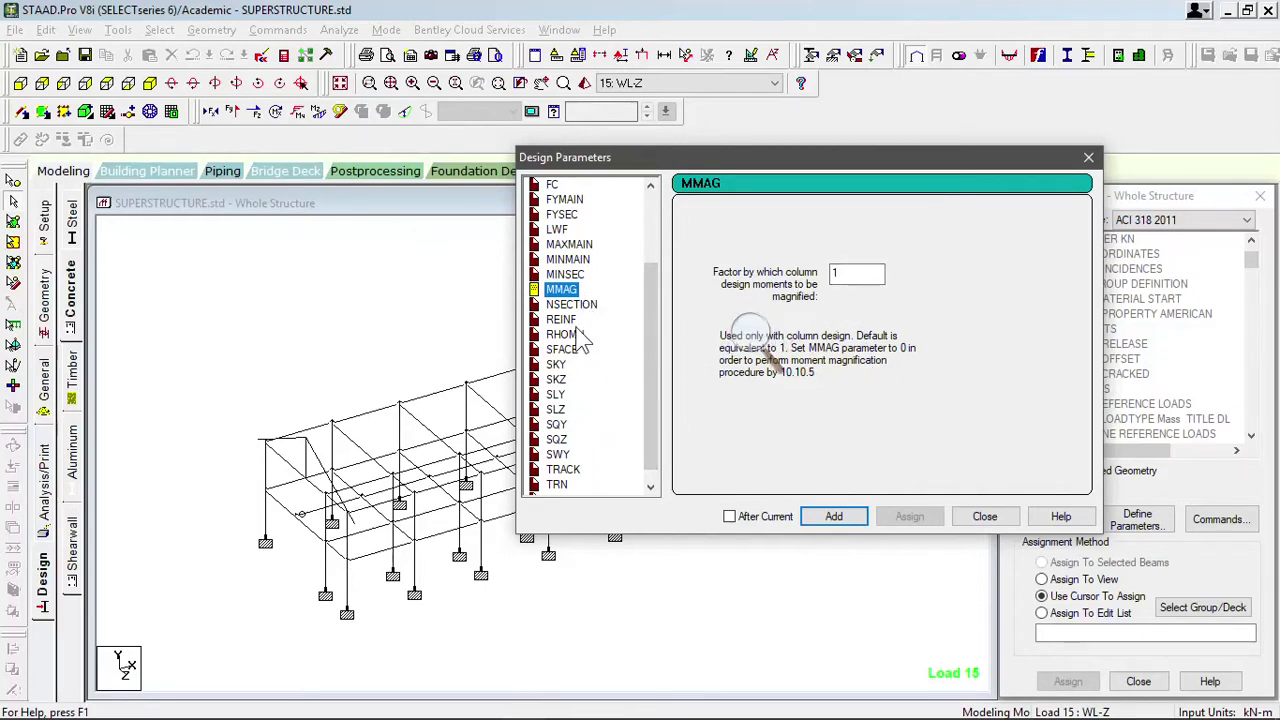
pyautogui.scroll(-1, 655, 310)
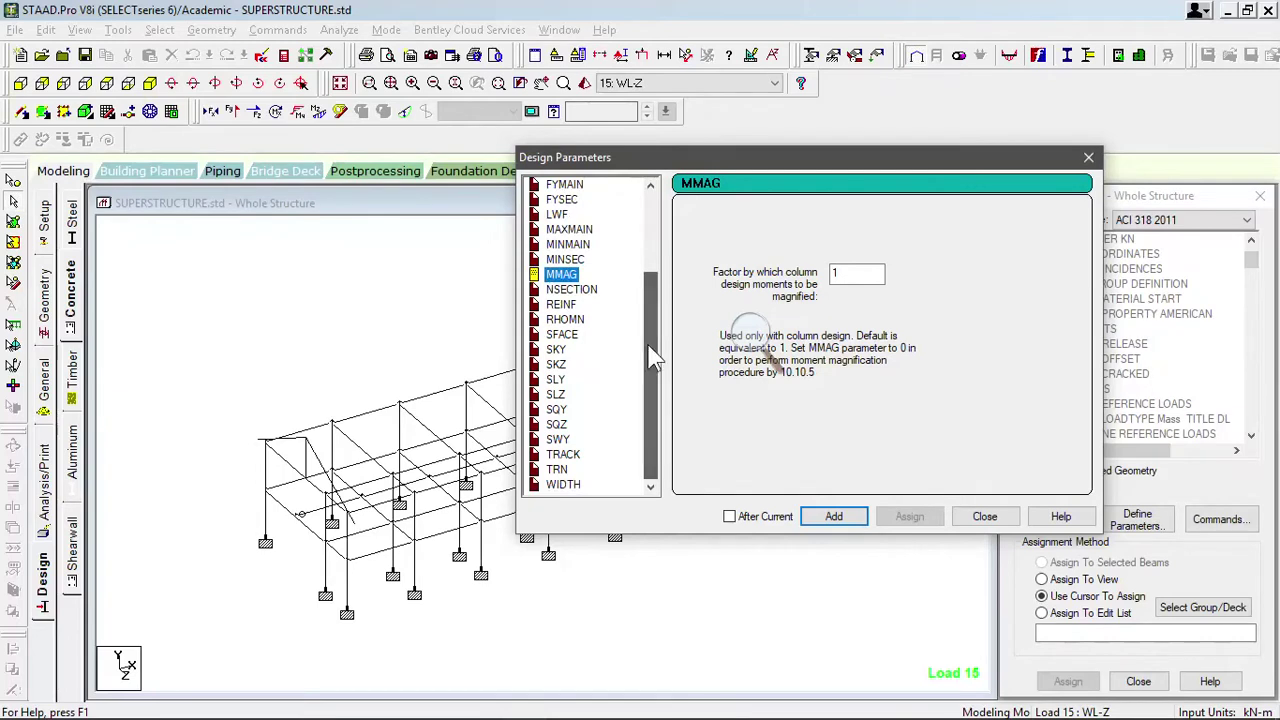
pyautogui.click(568, 456)
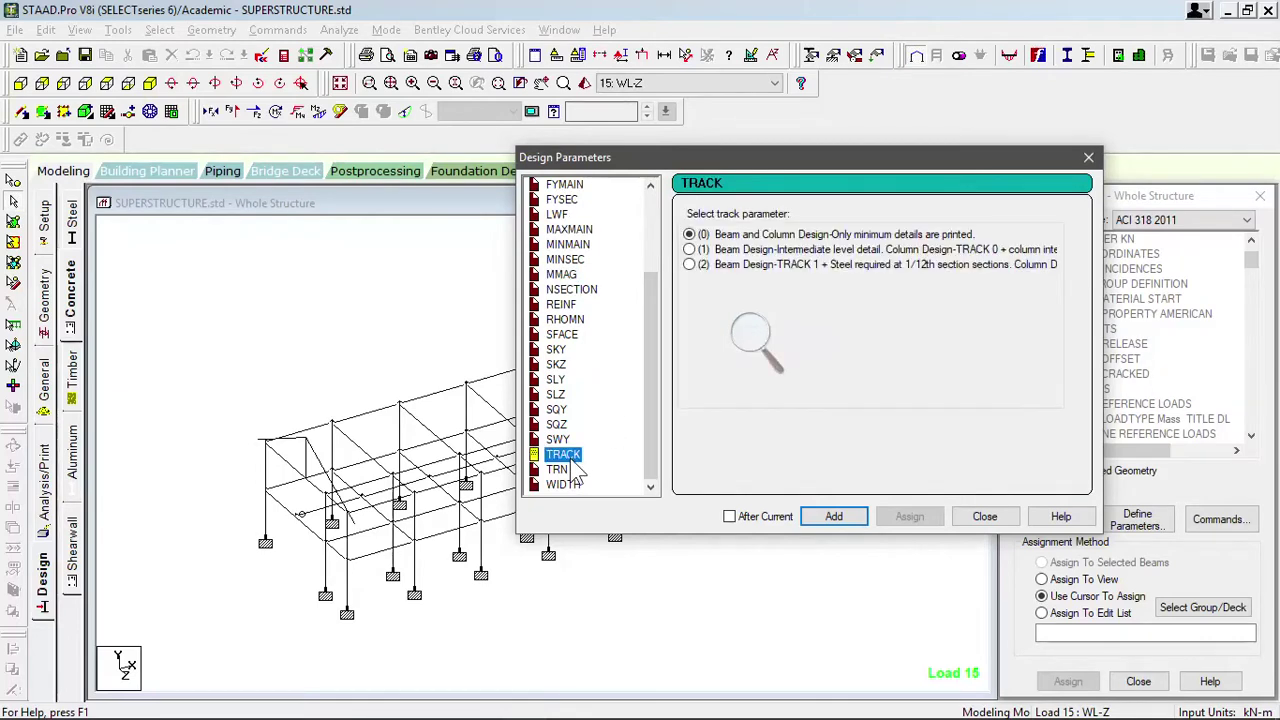
pyautogui.click(692, 265)
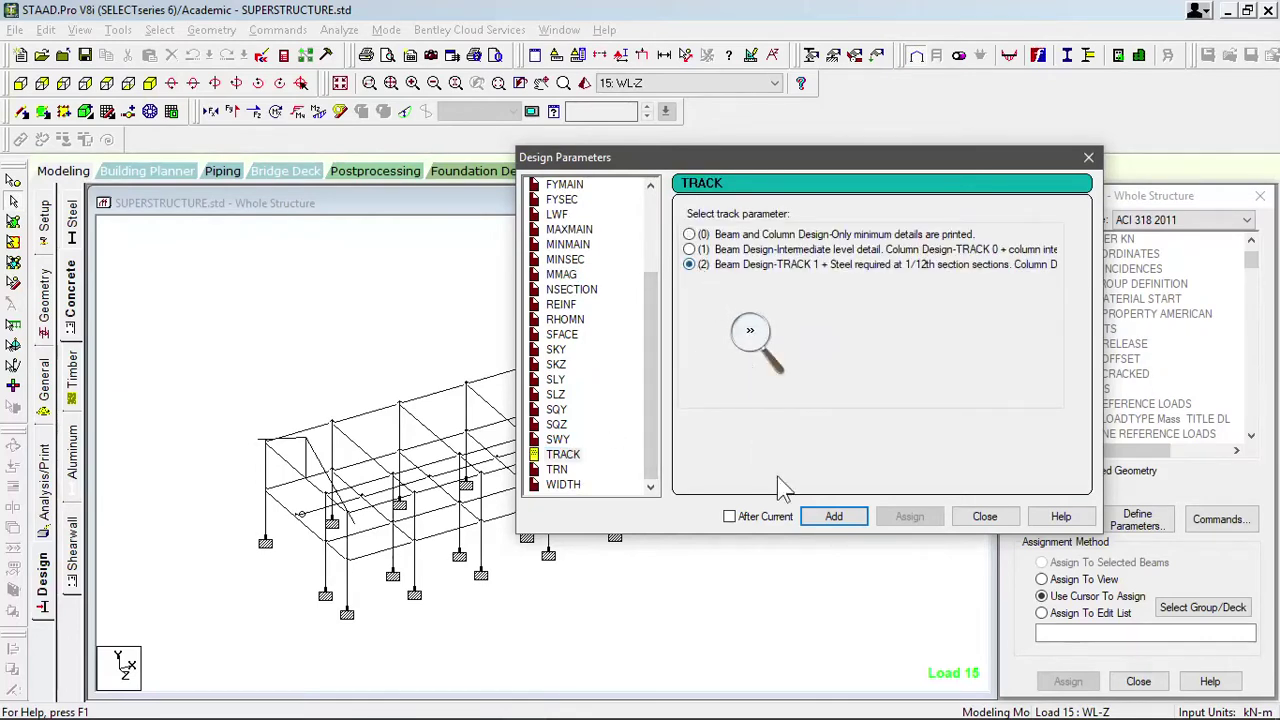
pyautogui.click(834, 518)
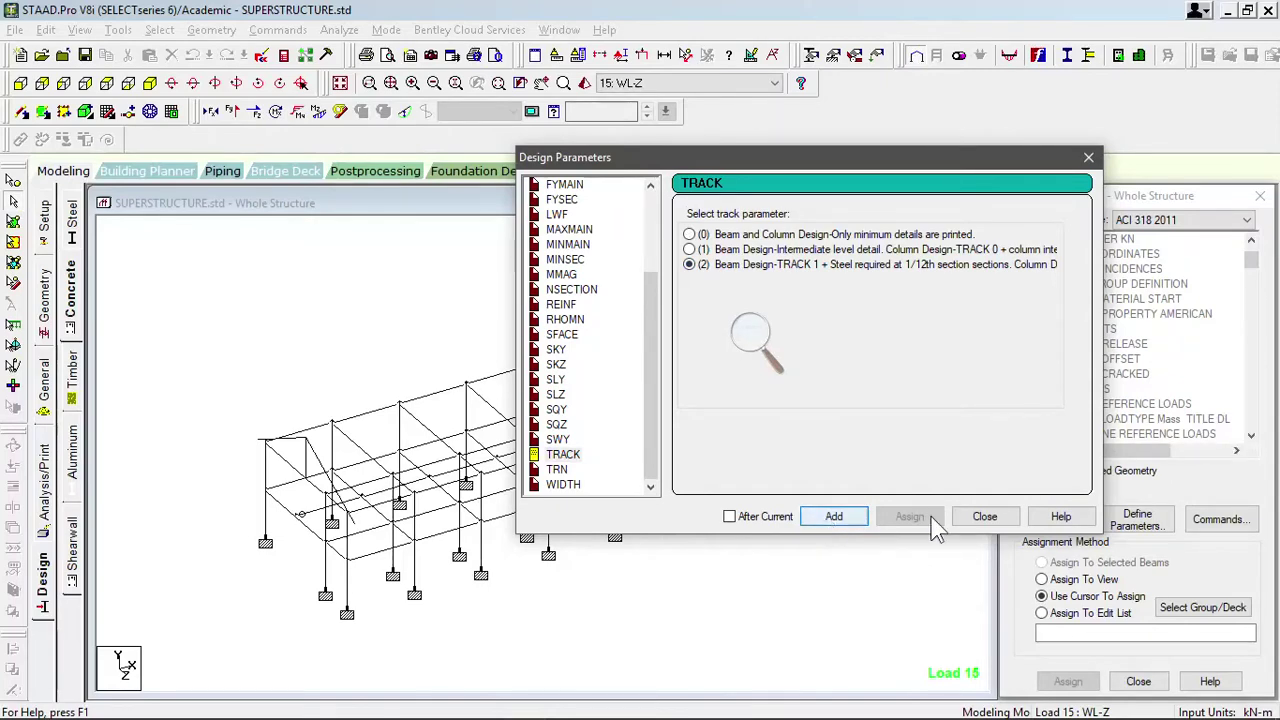
pyautogui.click(985, 517)
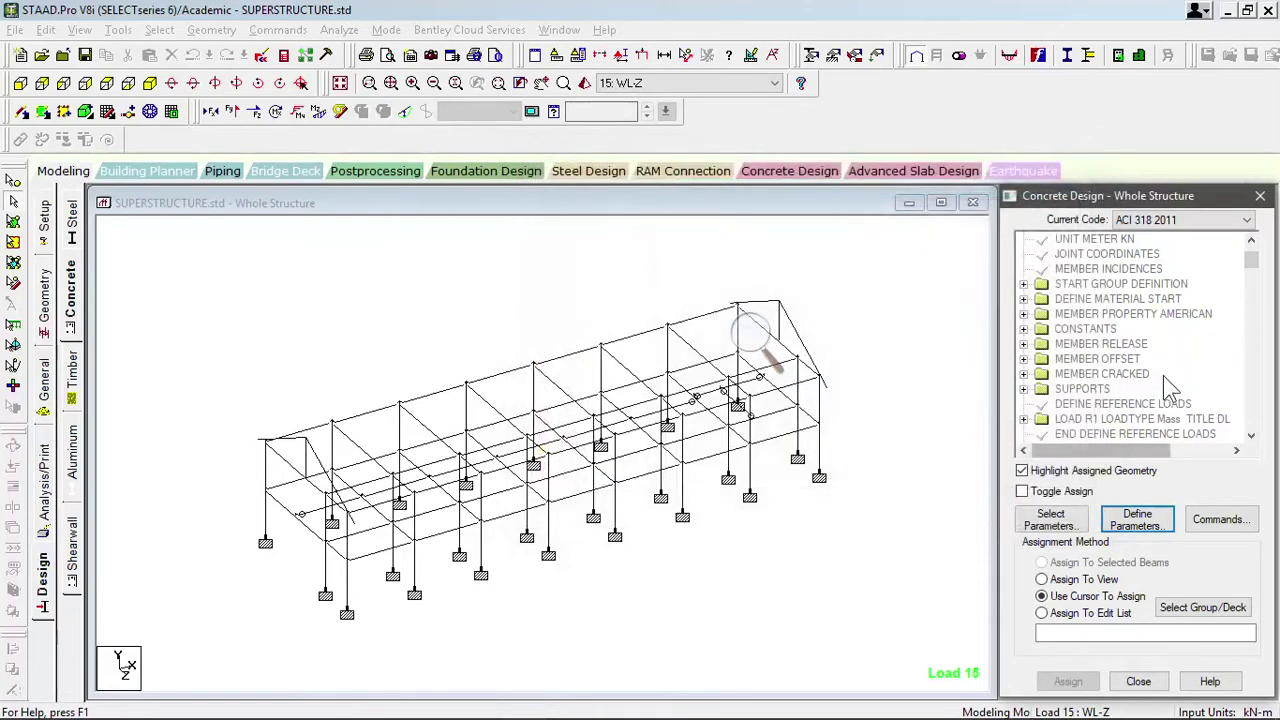
# Add the DESIGN BEAM and DESIGN COLUMN commands to the concrete design
pyautogui.moveTo(1251, 260); pyautogui.dragTo(1255, 432)
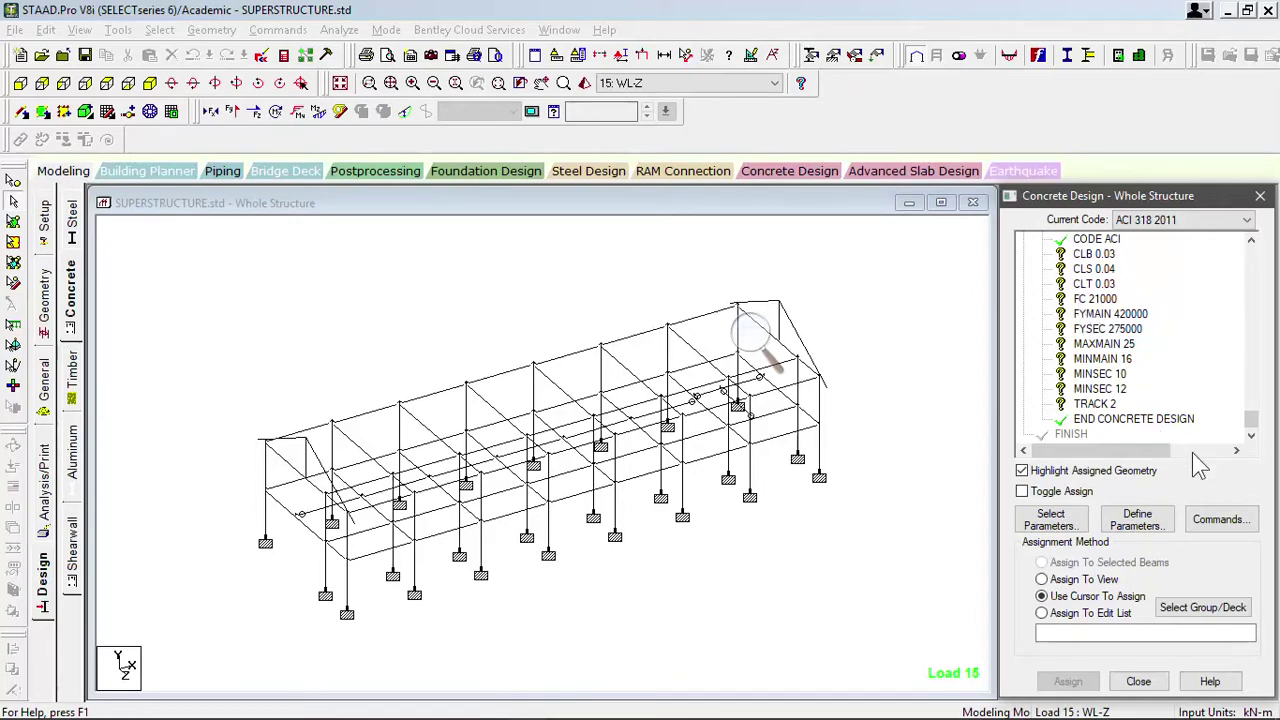
pyautogui.click(1239, 525)
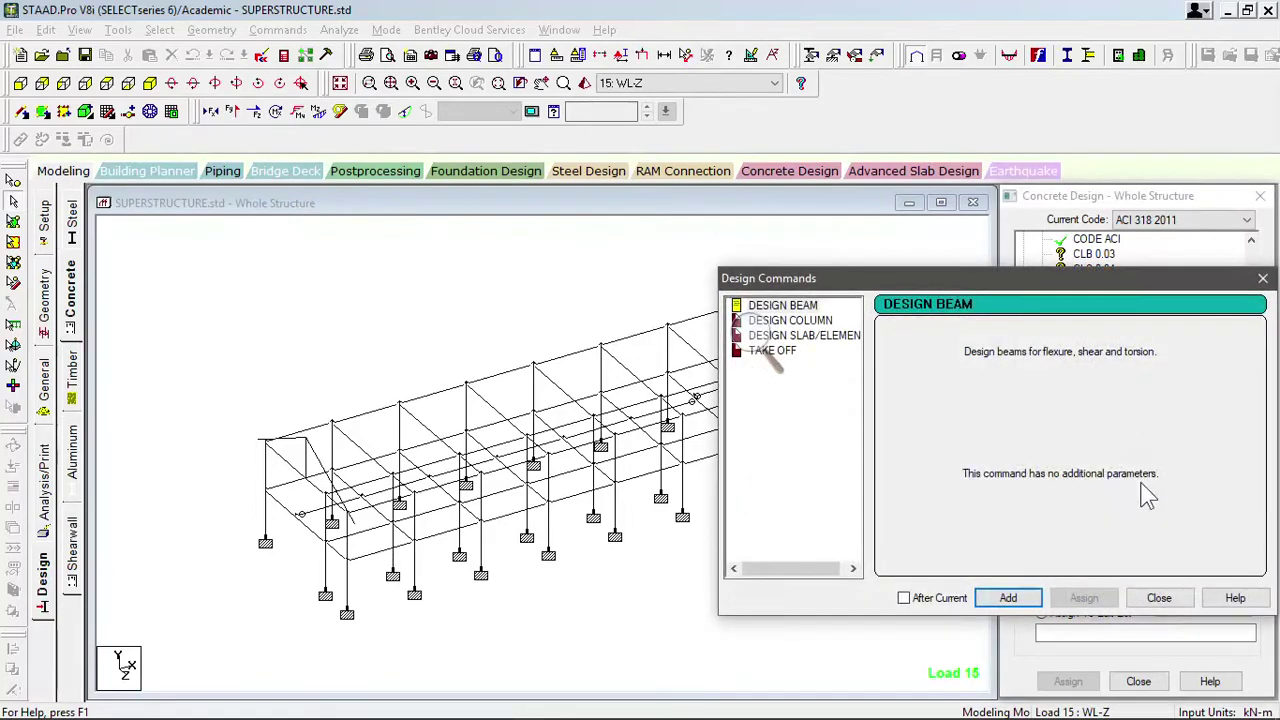
pyautogui.moveTo(915, 280); pyautogui.dragTo(628, 240)
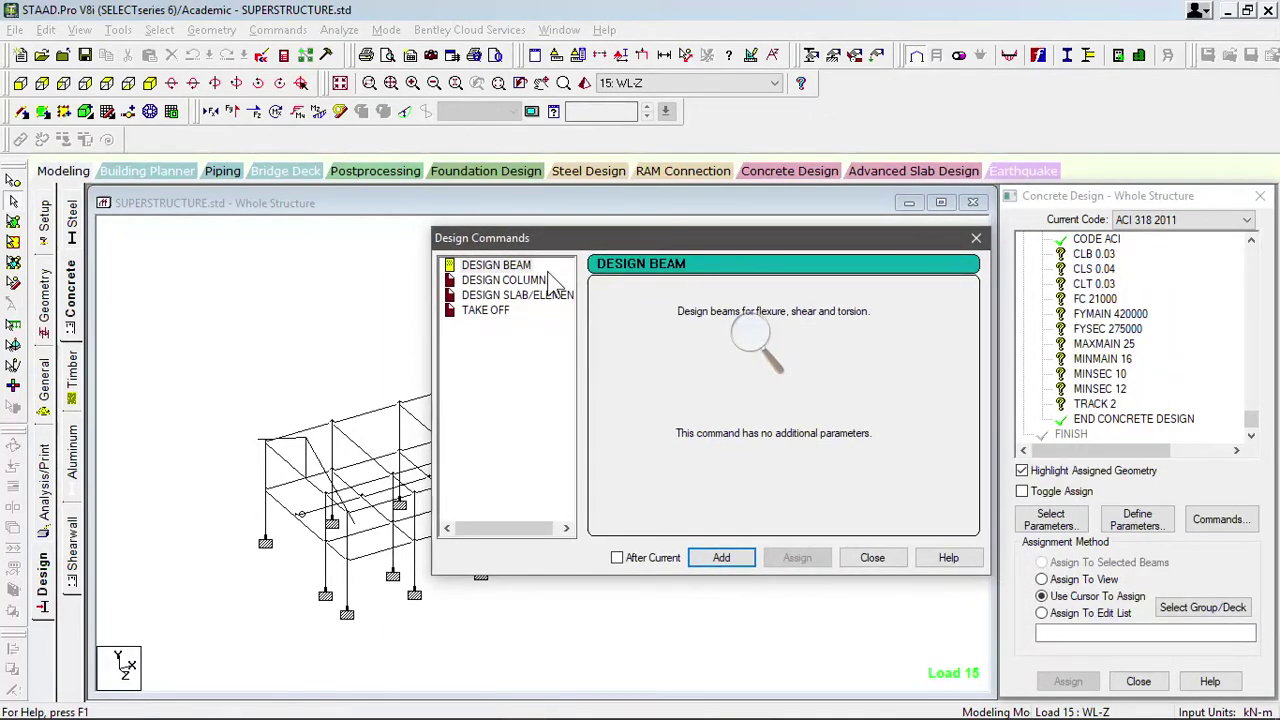
pyautogui.click(515, 265)
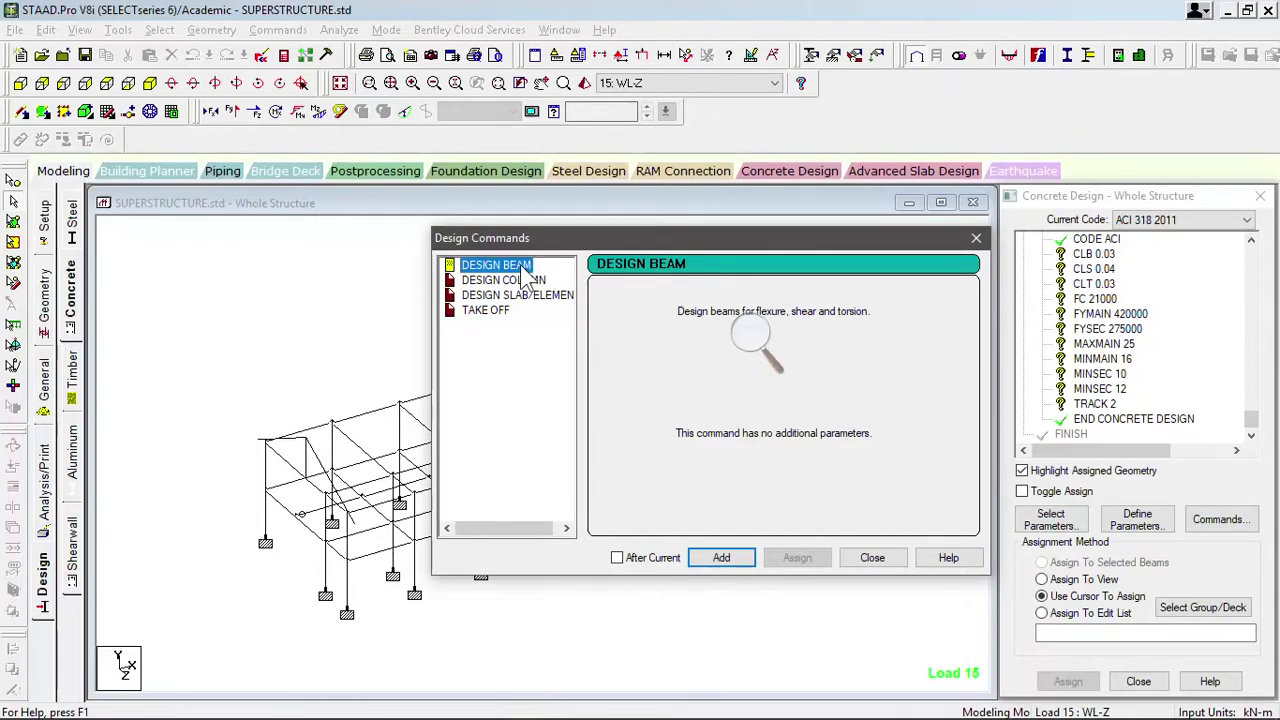
pyautogui.click(735, 561)
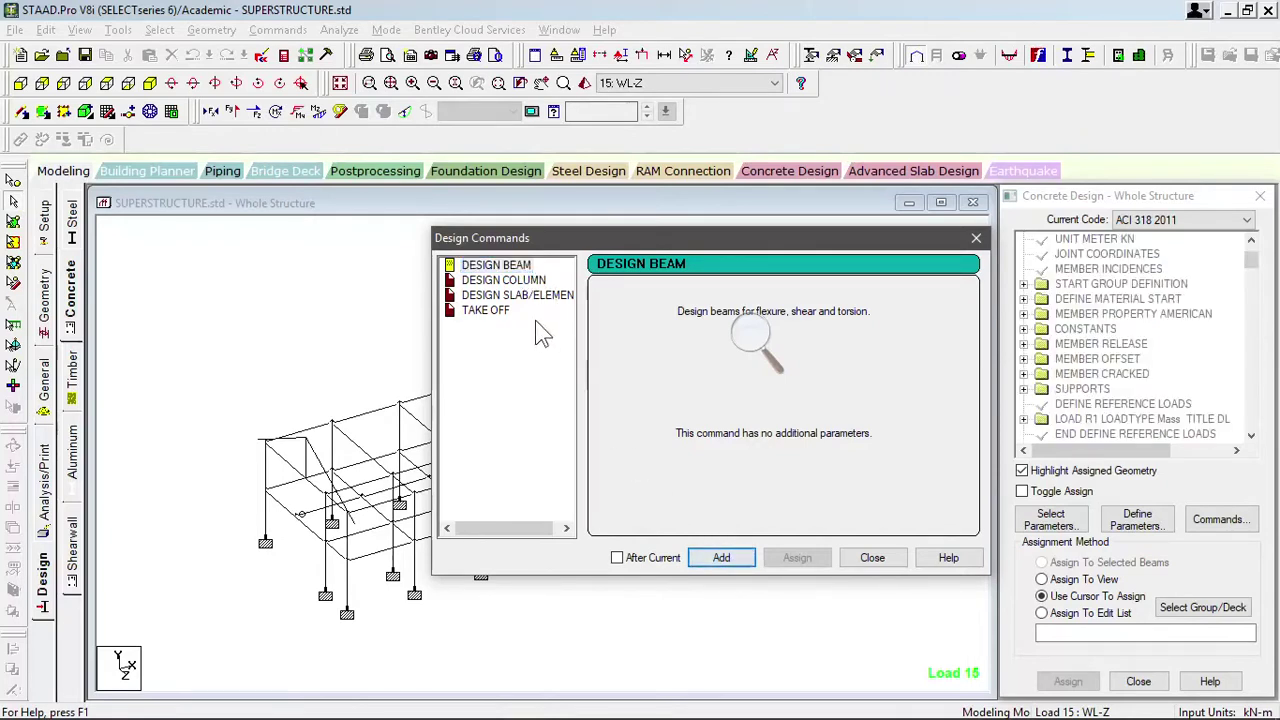
pyautogui.click(503, 280)
pyautogui.click(720, 557)
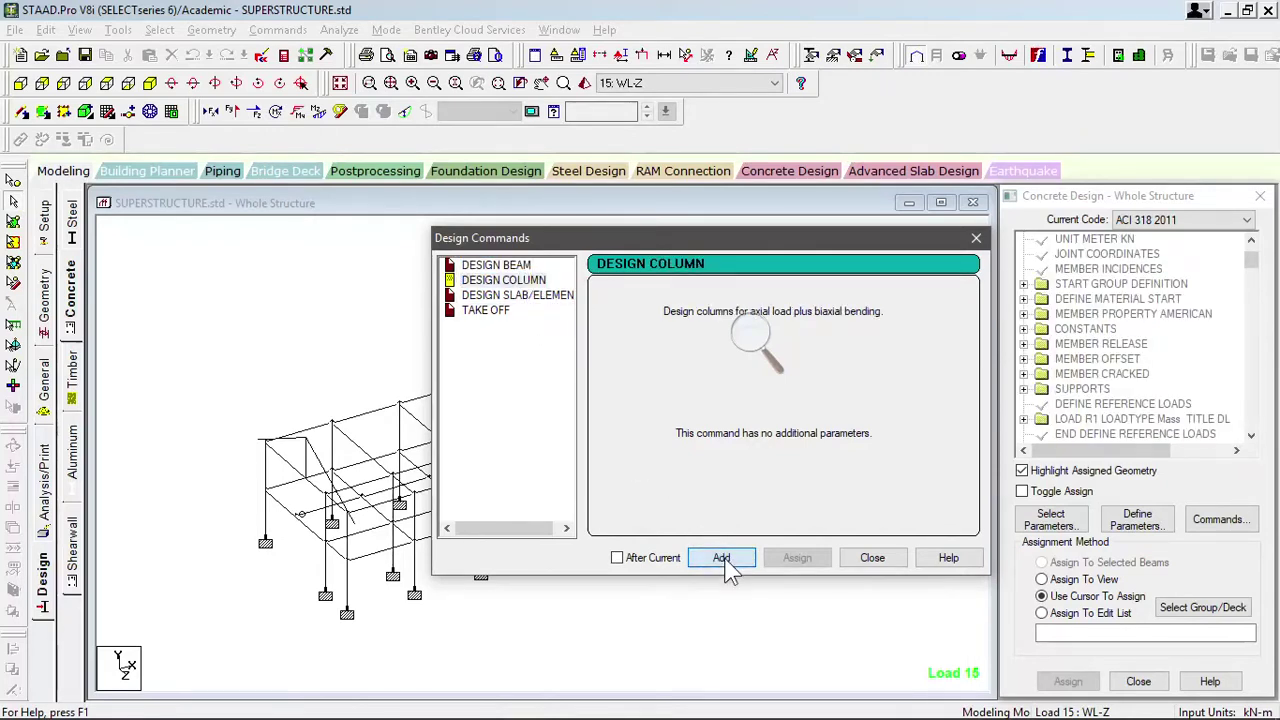
# View the TAKE OFF command without adding it, and review the parameters and commands listed in the concrete design
pyautogui.click(496, 313)
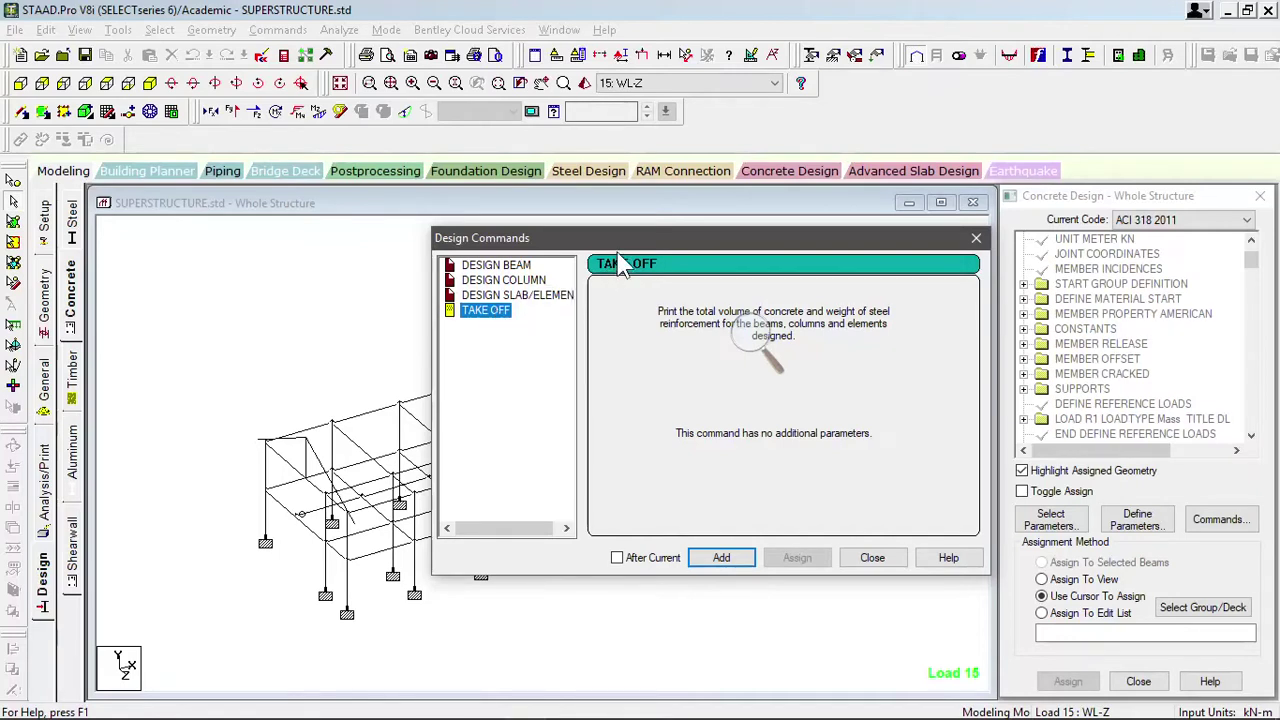
pyautogui.moveTo(624, 245); pyautogui.dragTo(487, 244)
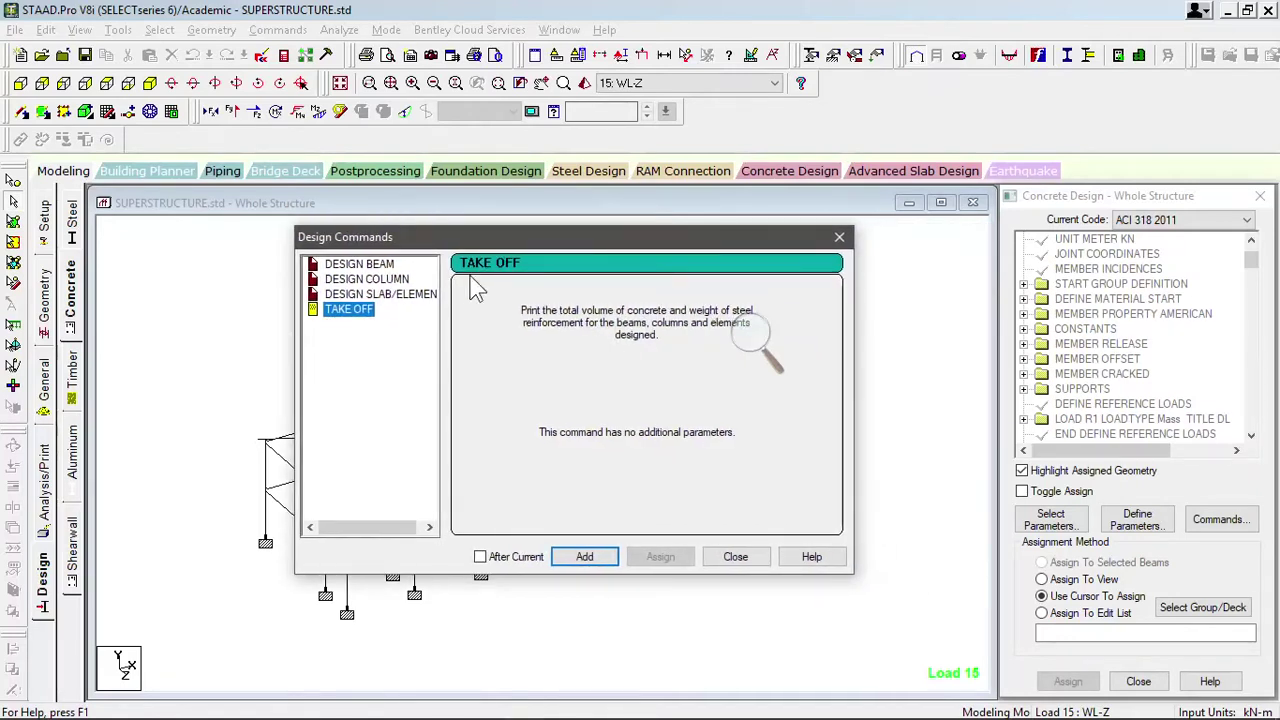
pyautogui.click(745, 558)
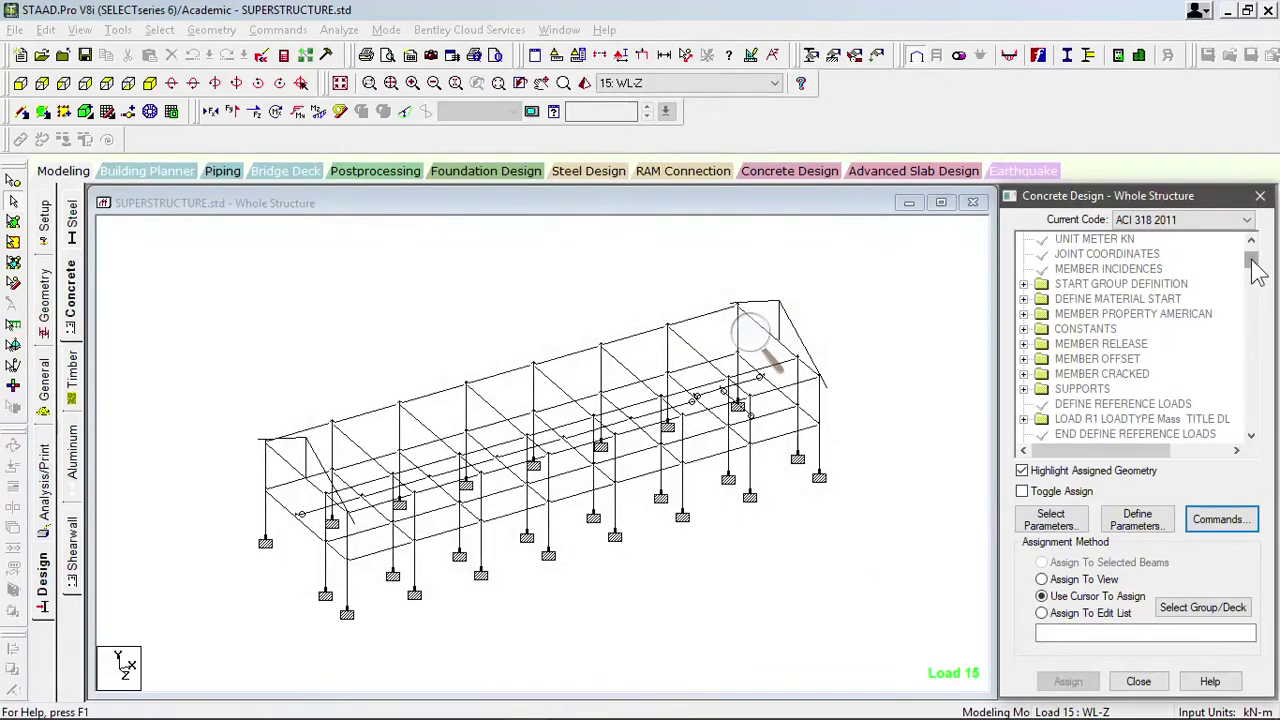
pyautogui.moveTo(1251, 262); pyautogui.dragTo(1251, 420)
pyautogui.scroll(1, 1130, 375)
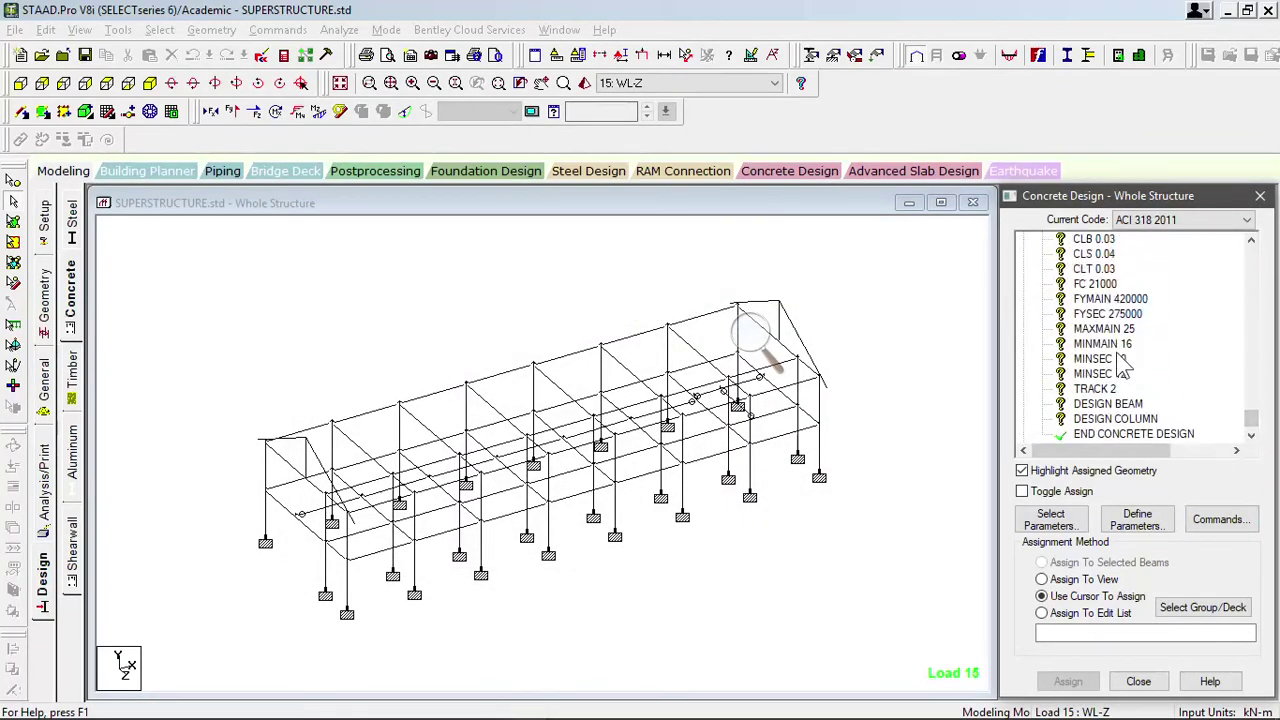